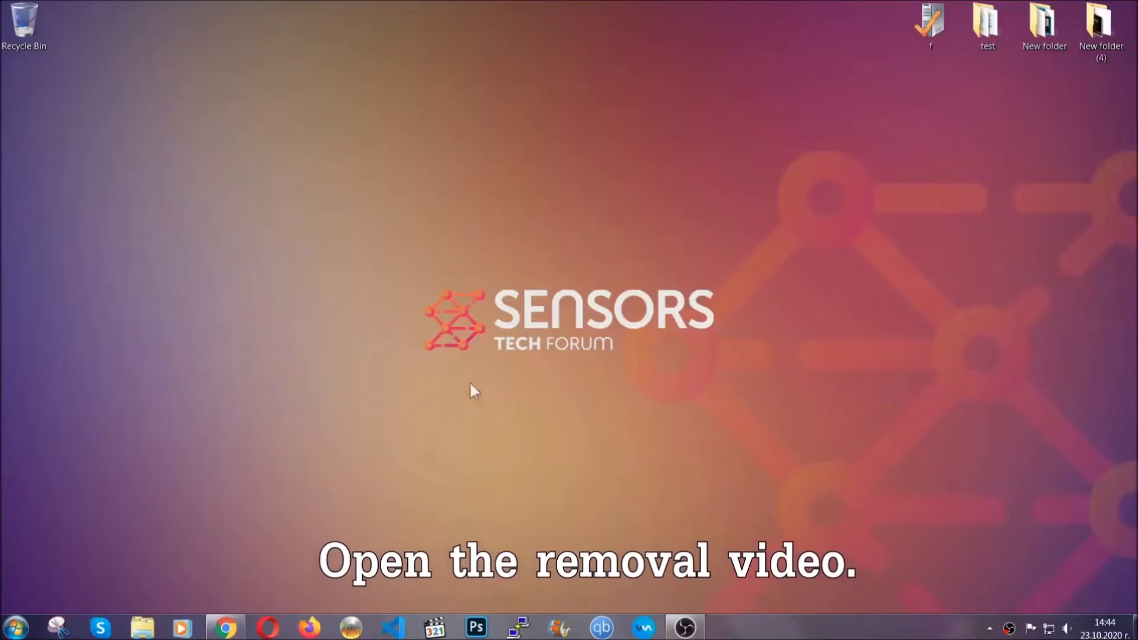
# - Follow the video description's SensorsTechForum link and launch the downloaded SpyHunter-Installer.exe
pyautogui.click(226, 629)
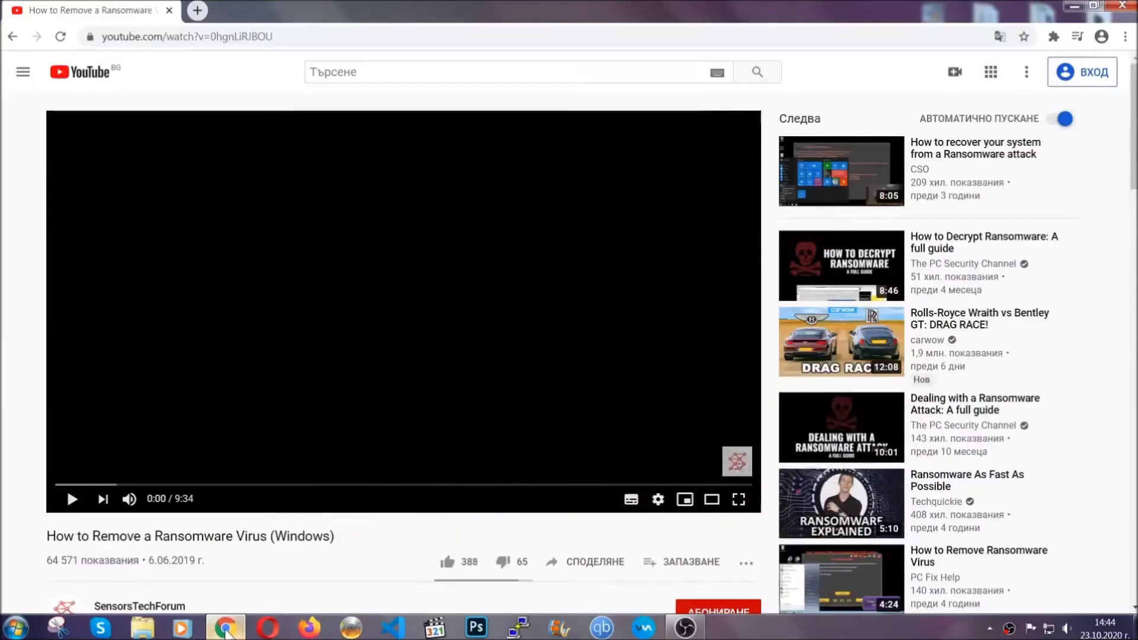
pyautogui.scroll(-3, 207, 485)
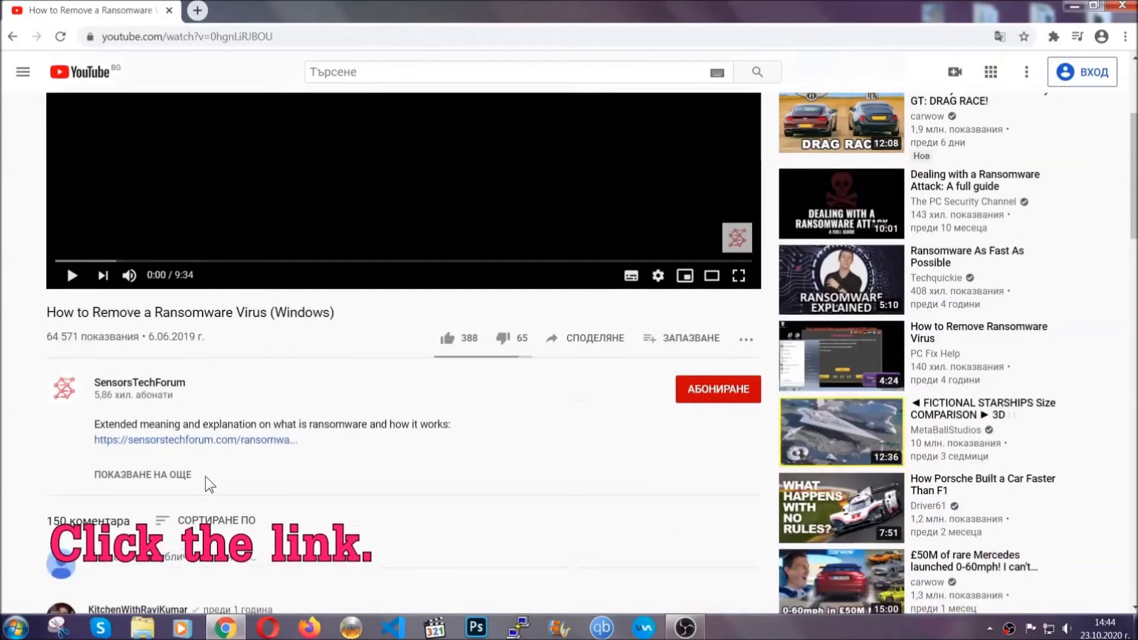
pyautogui.click(225, 442)
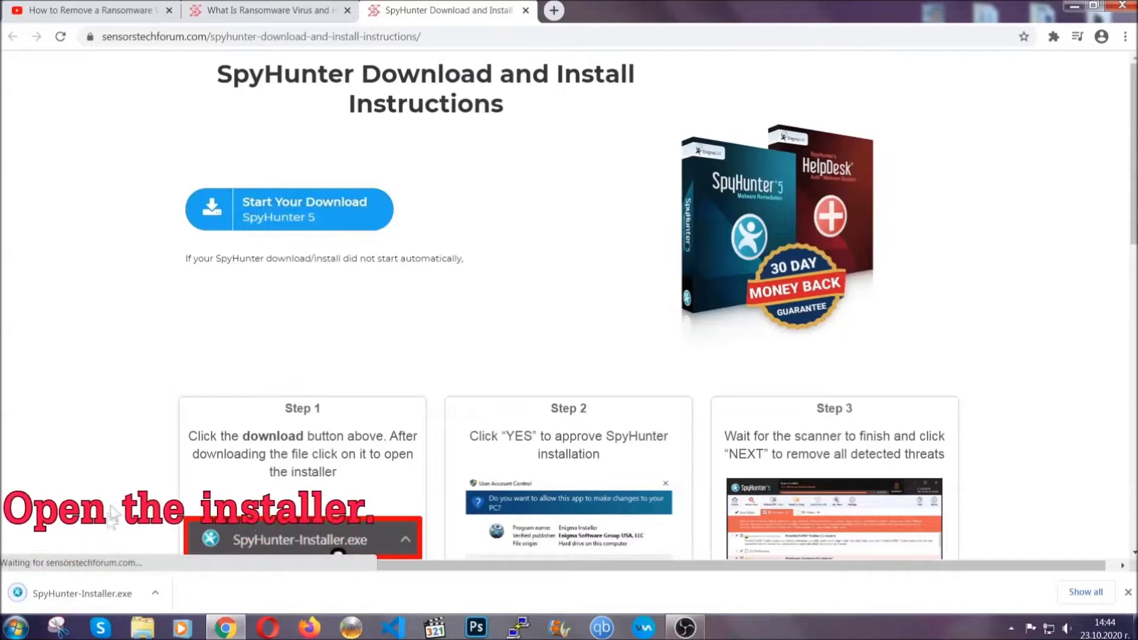
pyautogui.click(80, 591)
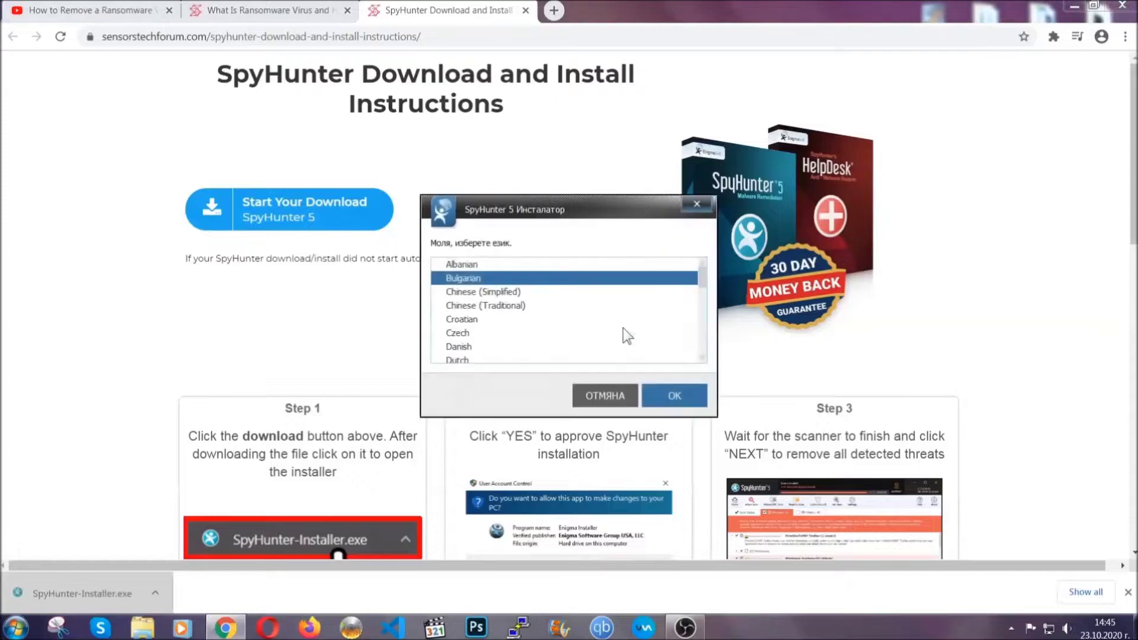
# - Install SpyHunter 5 in English with the licence accepted, then close the finished installer
pyautogui.scroll(-2, 586, 332)
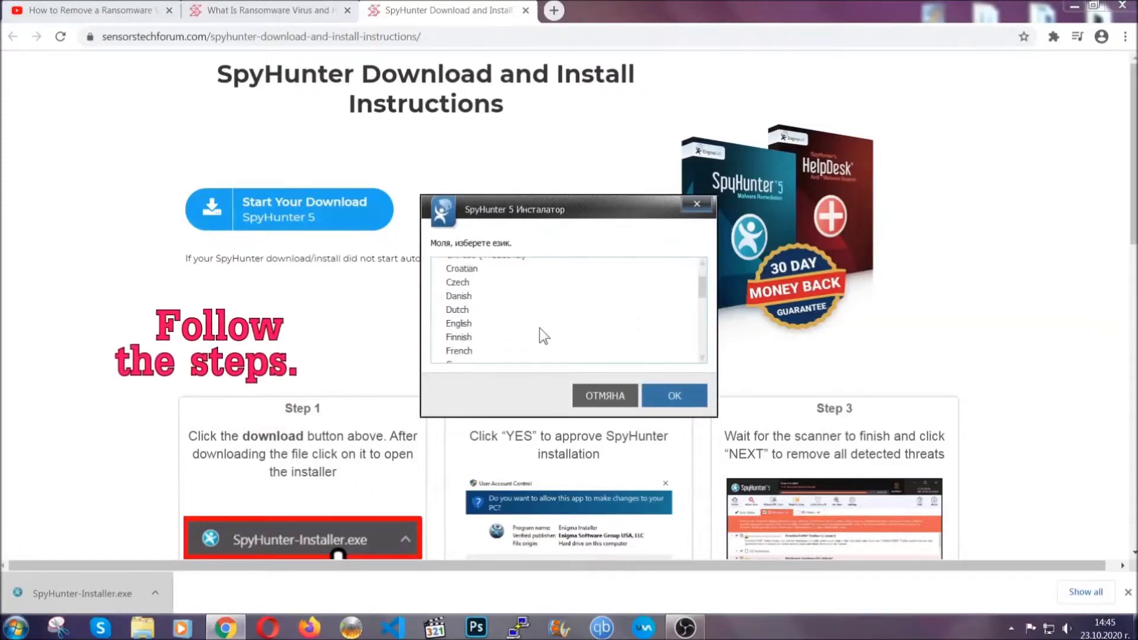
pyautogui.click(537, 325)
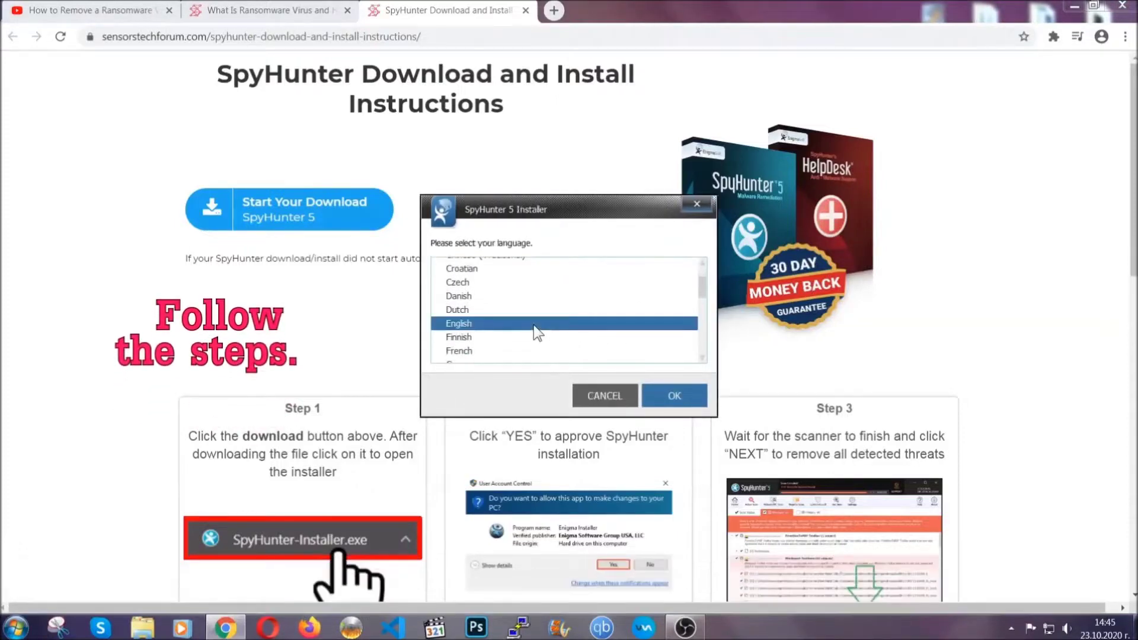
pyautogui.click(660, 395)
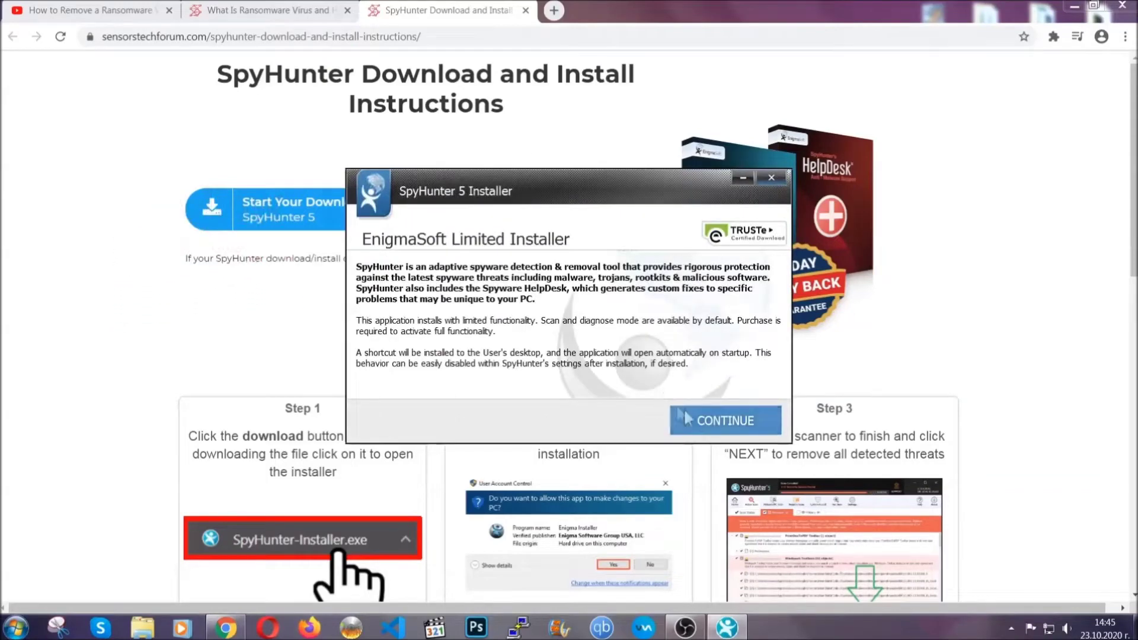
pyautogui.click(686, 418)
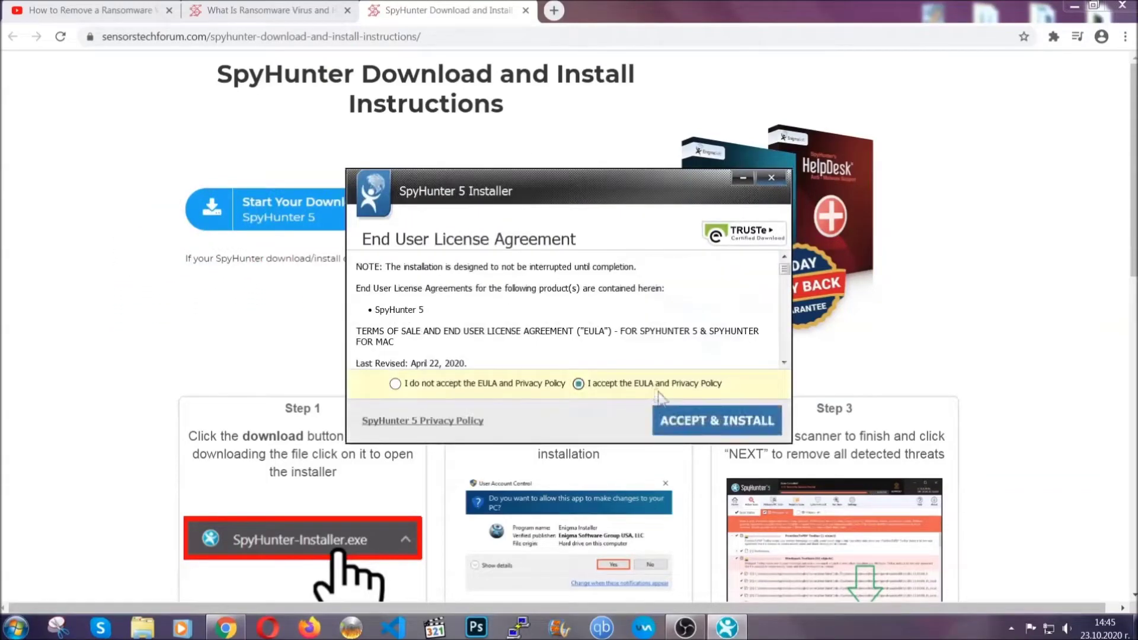
pyautogui.click(680, 421)
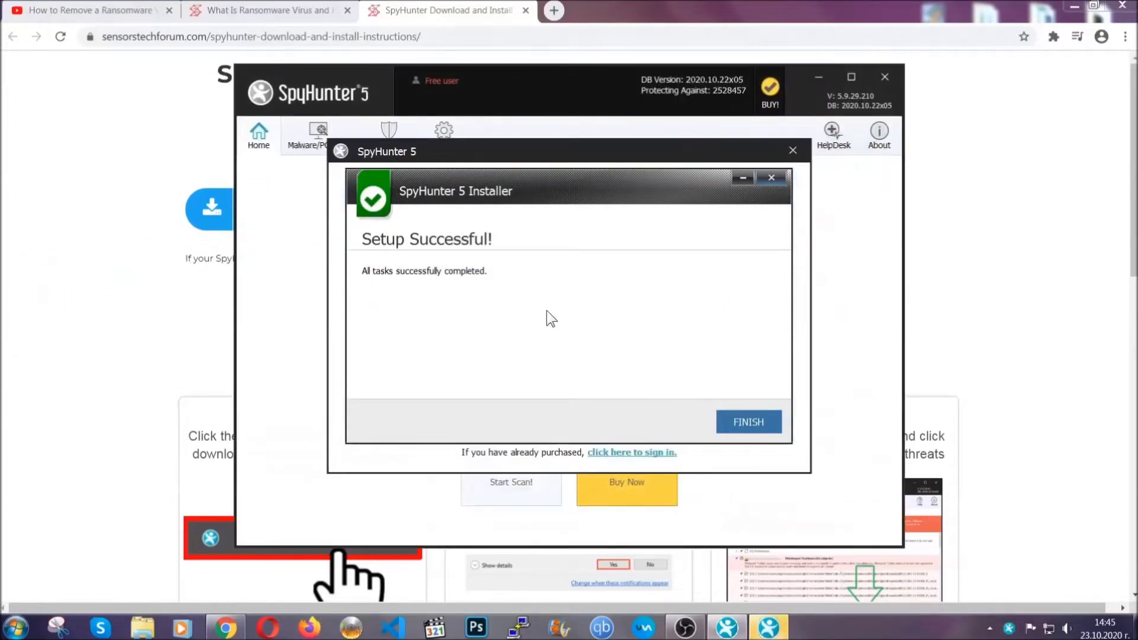
pyautogui.click(728, 425)
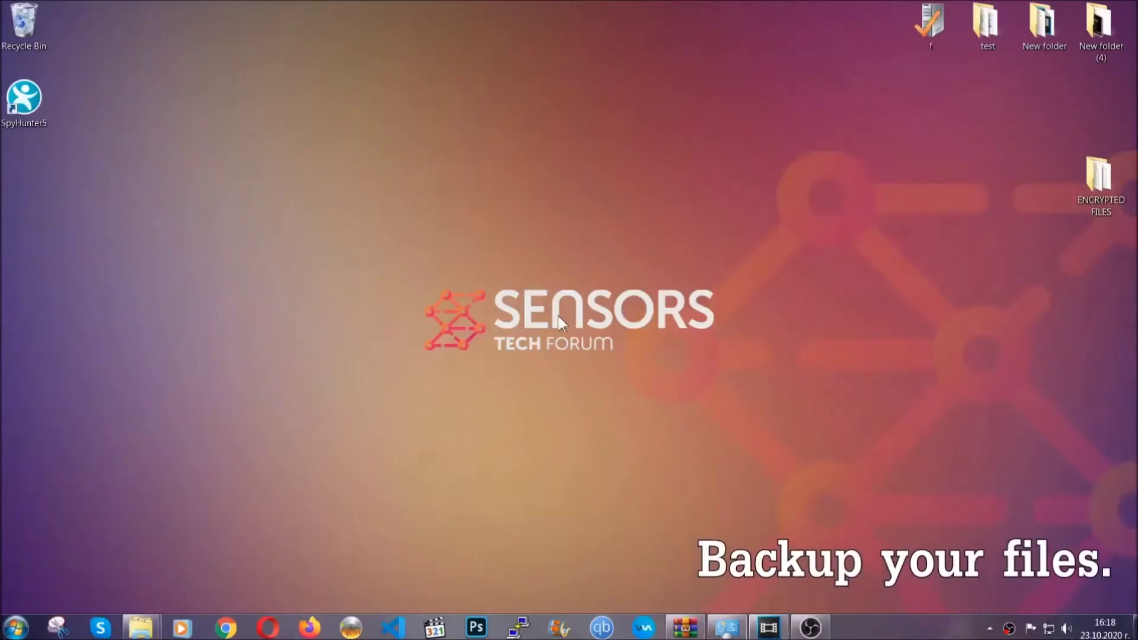
# - Copy all six .efji files from the ENCRYPTED FILES folder
pyautogui.doubleClick(1093, 182)
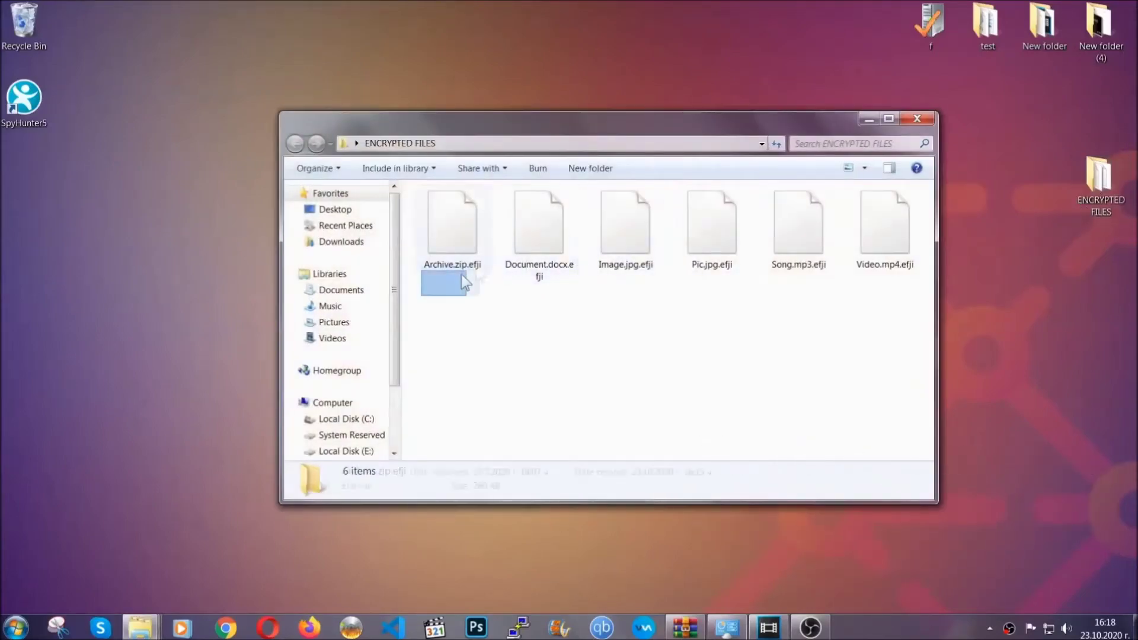
pyautogui.moveTo(461, 275); pyautogui.dragTo(890, 211)
pyautogui.rightClick(890, 211)
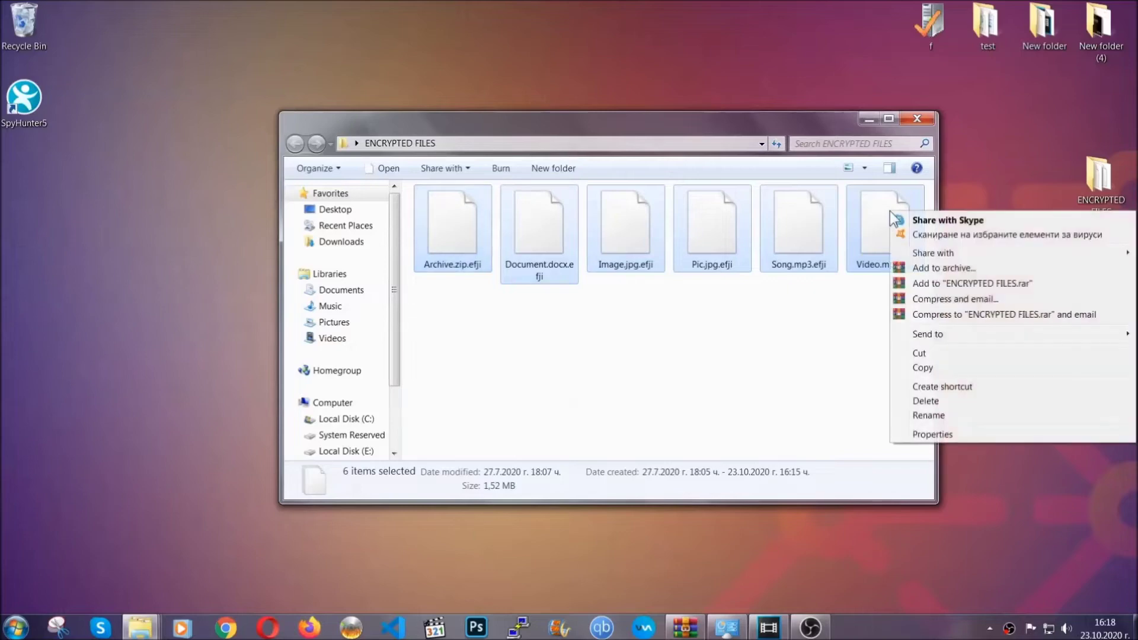
pyautogui.click(921, 368)
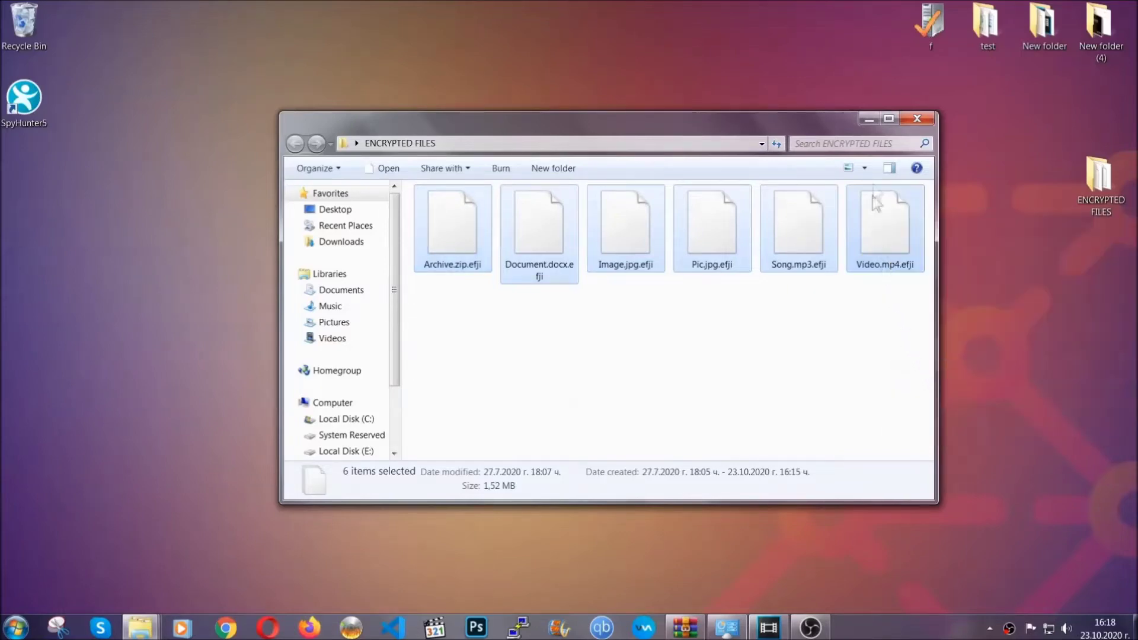
# - Paste the six copied files onto FLASH DRIVE (H:) and close the drive window
pyautogui.click(870, 119)
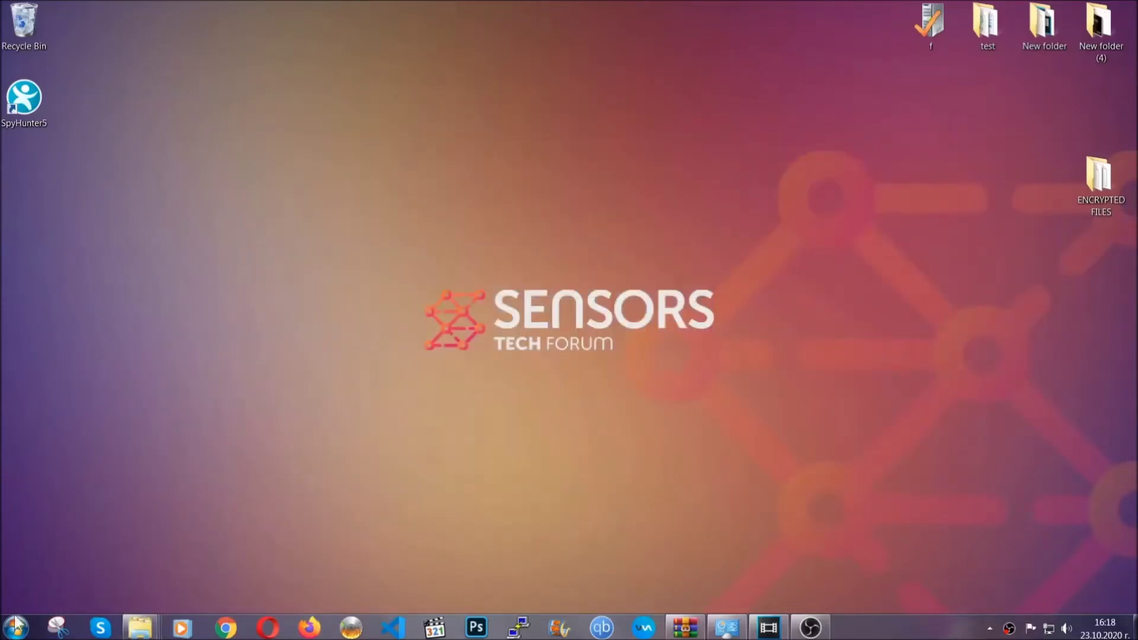
pyautogui.click(15, 627)
pyautogui.click(216, 443)
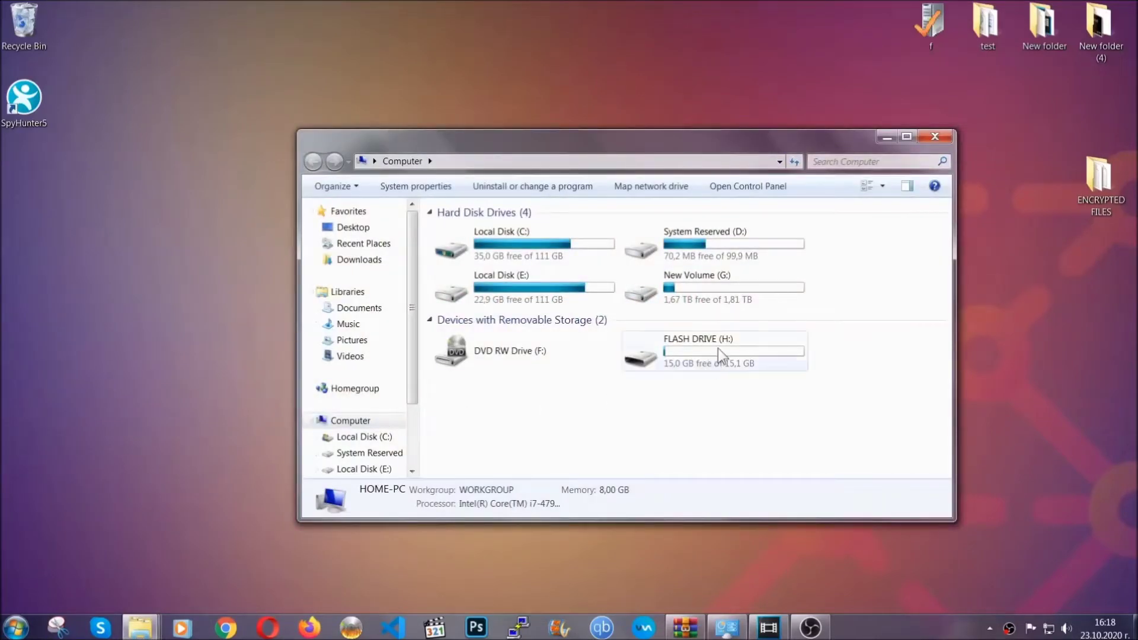
pyautogui.doubleClick(717, 347)
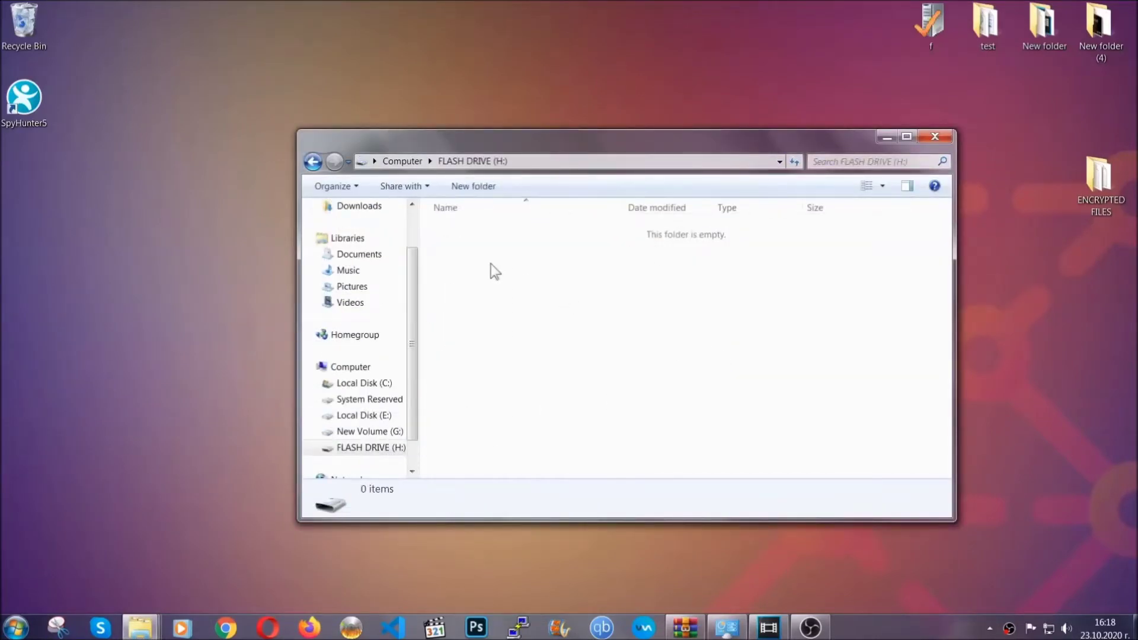
pyautogui.rightClick(491, 264)
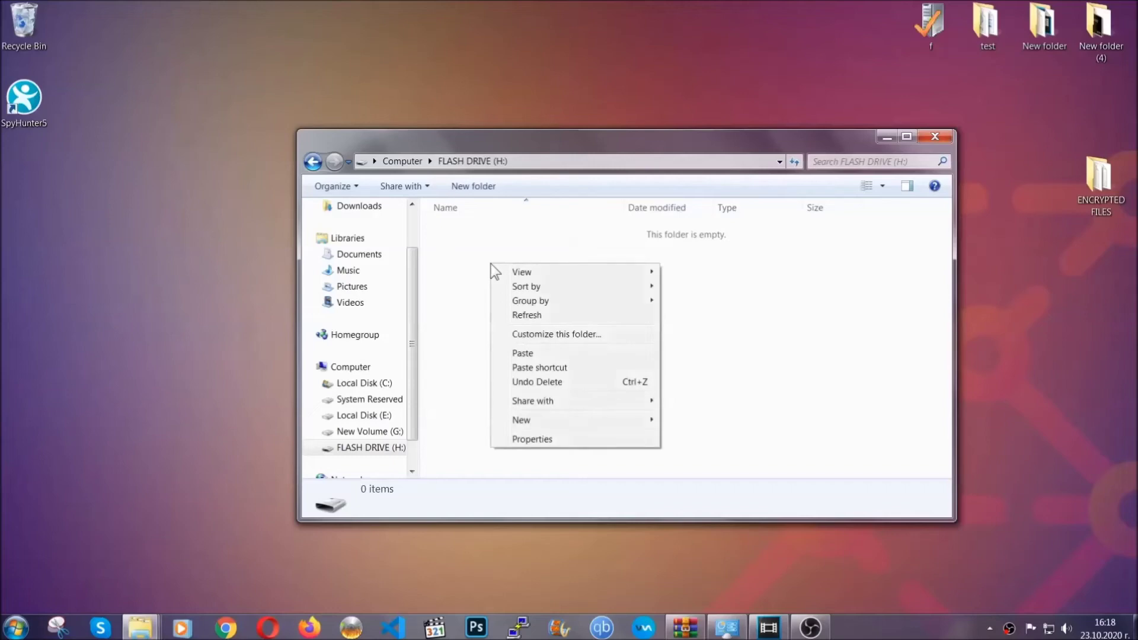
pyautogui.click(518, 354)
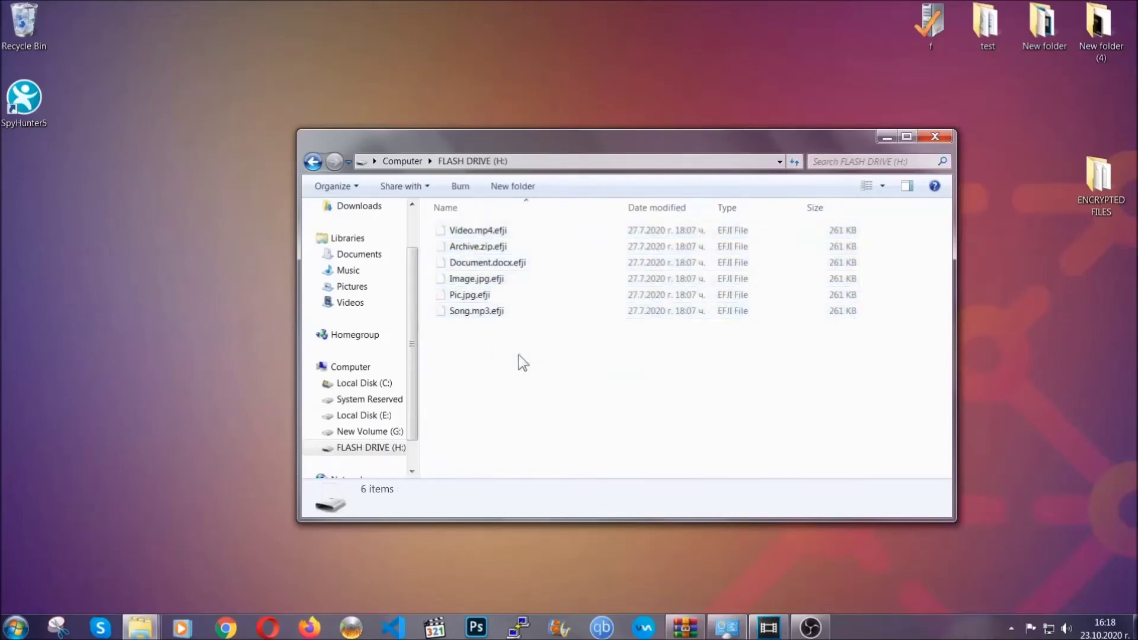
pyautogui.click(935, 137)
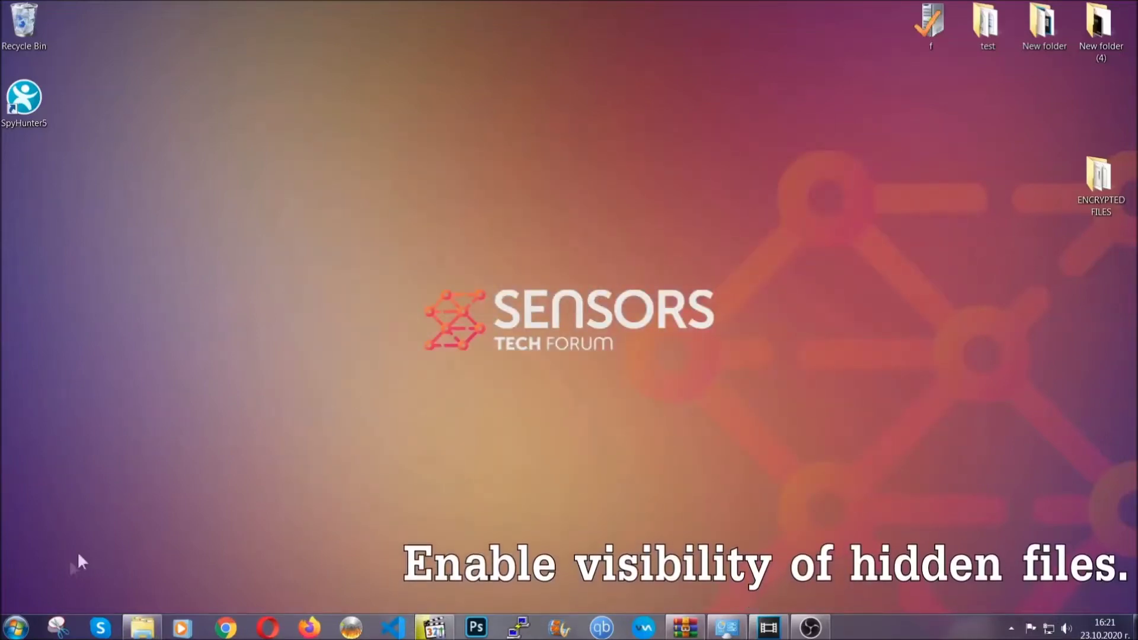
# - Find 'hidden files and folders' from Start and turn on showing hidden files, folders and drives
pyautogui.click(15, 627)
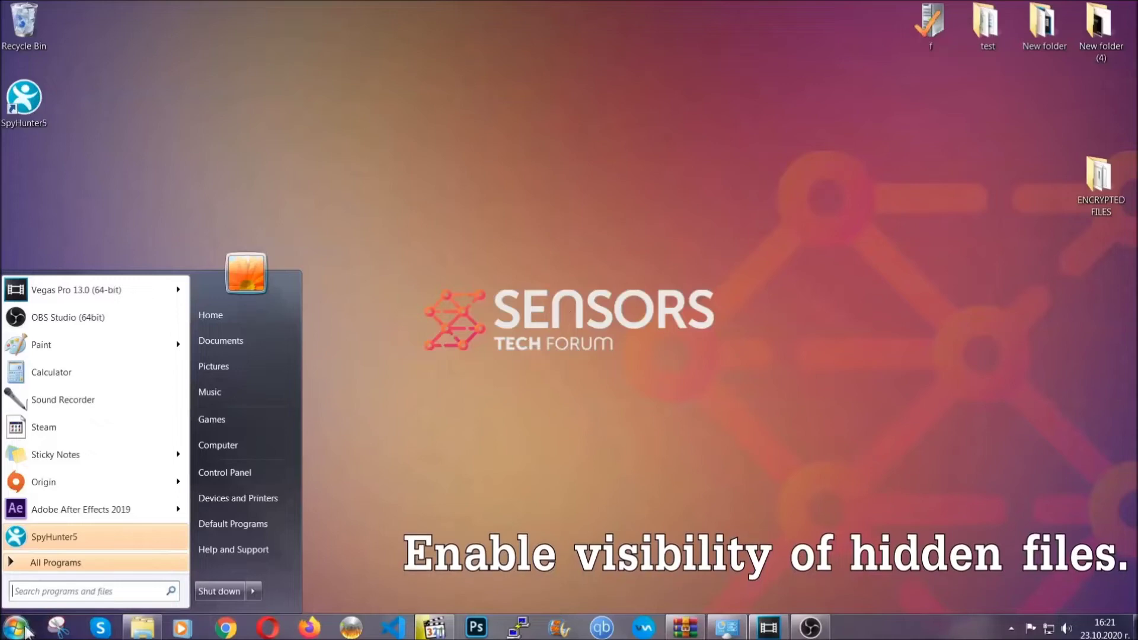
pyautogui.click(51, 585)
pyautogui.write('showh')
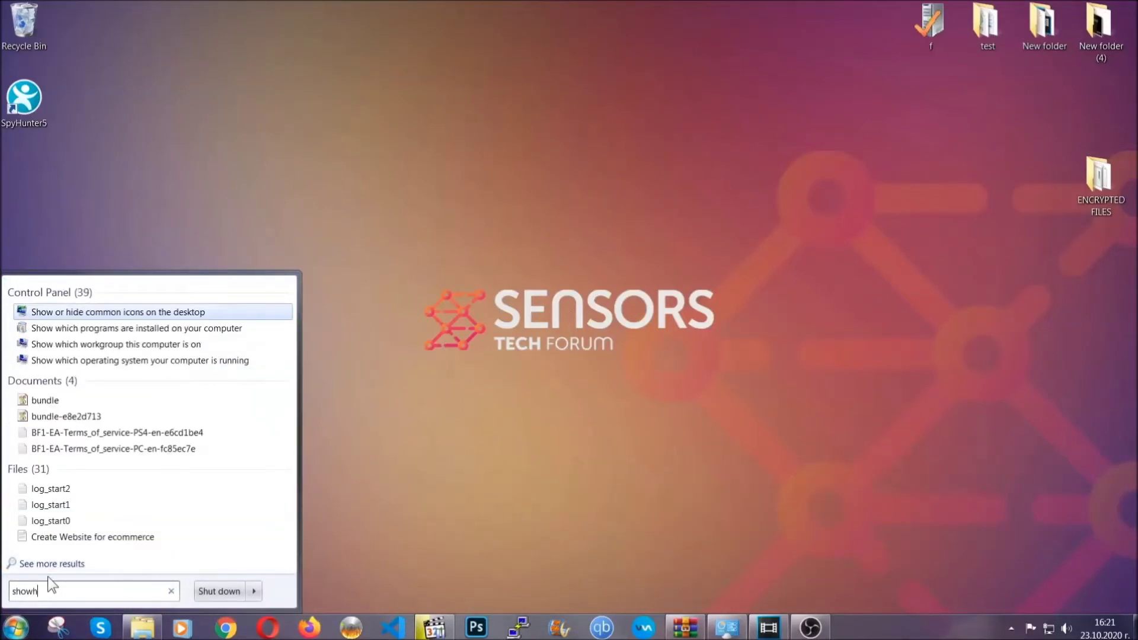
pyautogui.press('BackSpace')
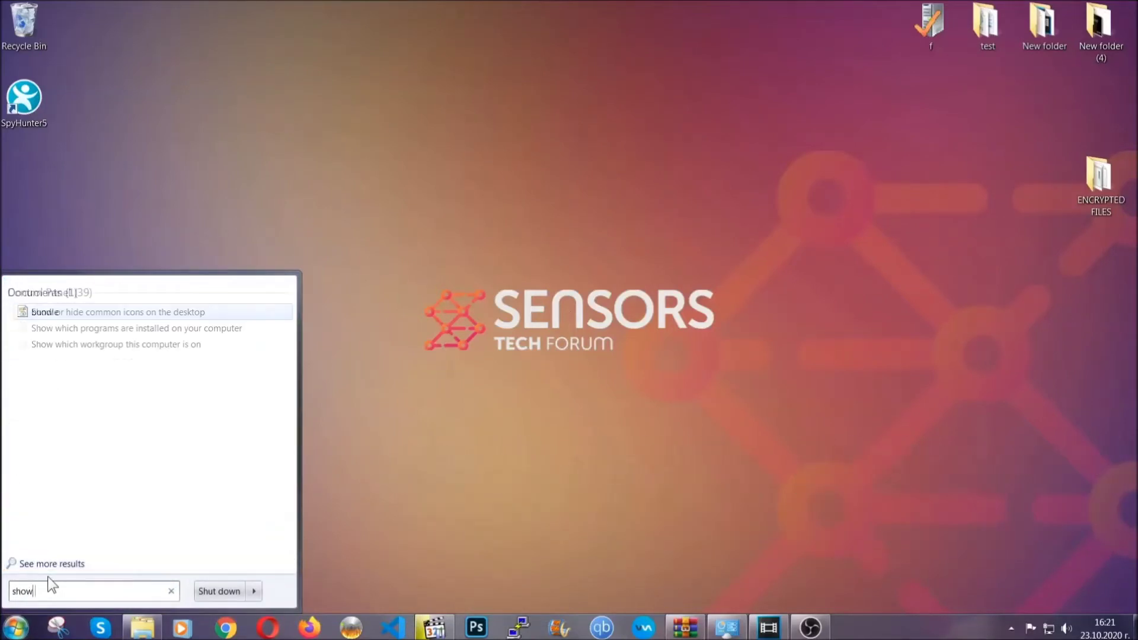
pyautogui.write('hidden files and folders')
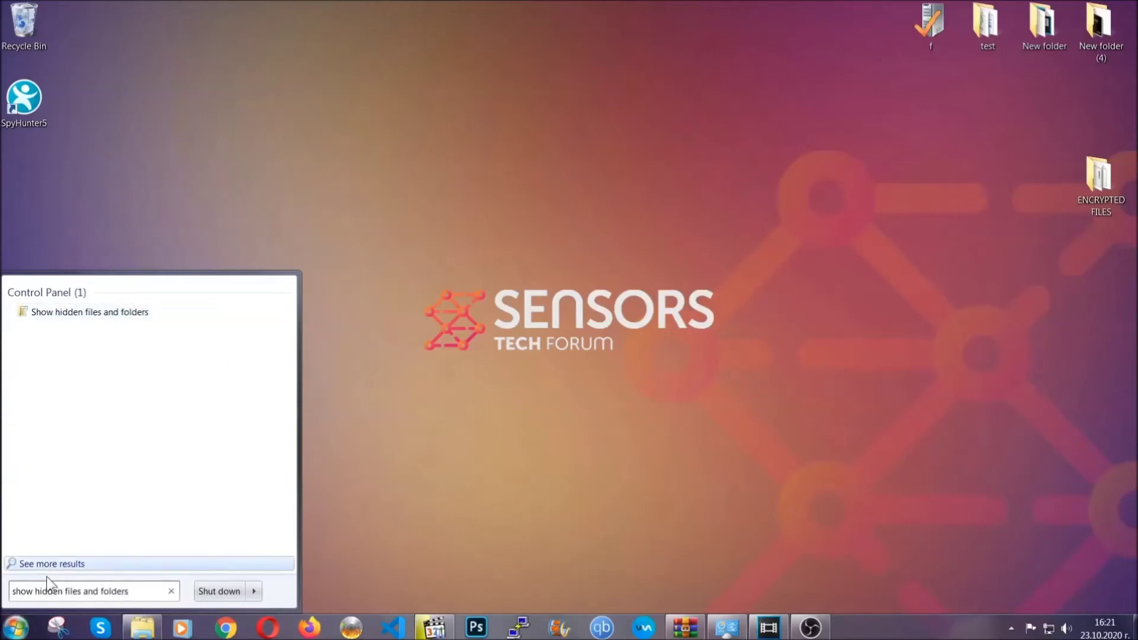
pyautogui.click(135, 315)
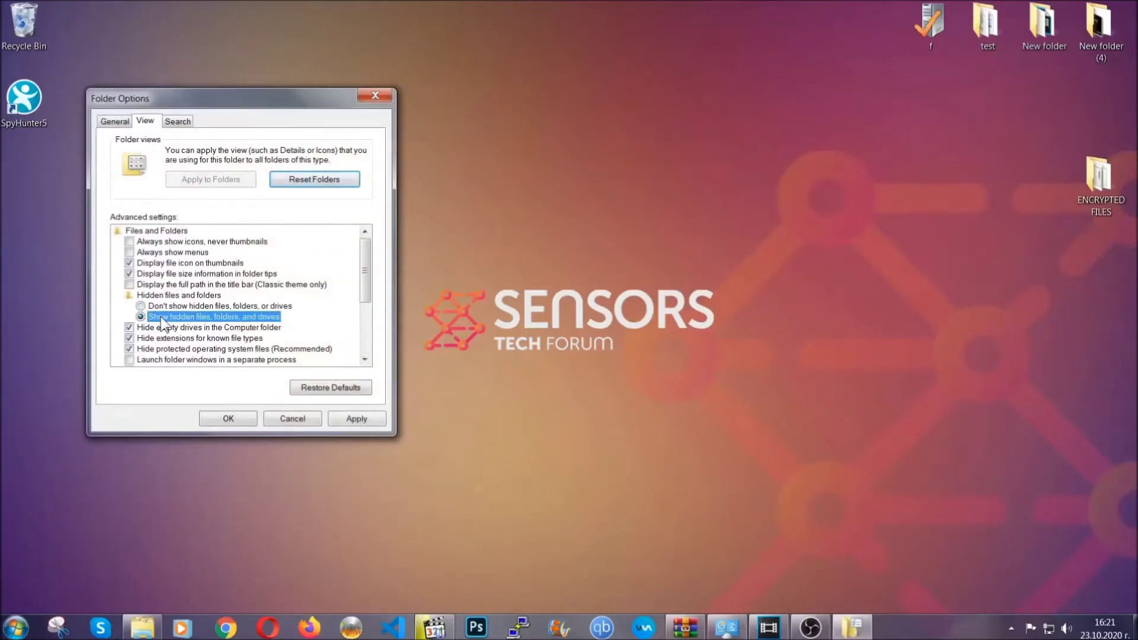
pyautogui.click(353, 421)
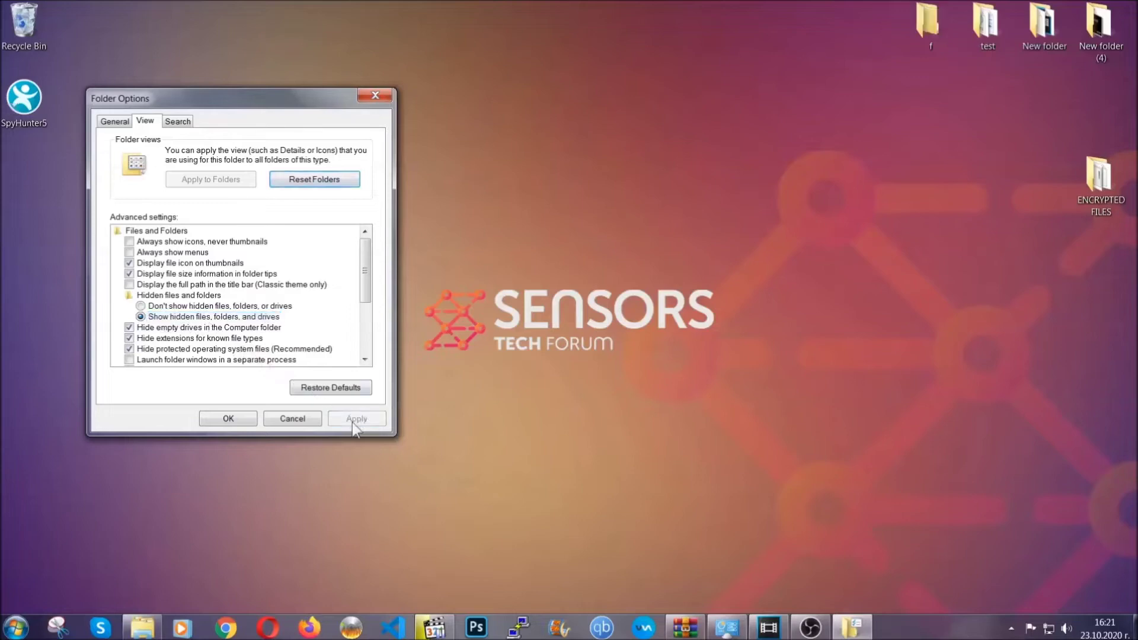
pyautogui.click(222, 418)
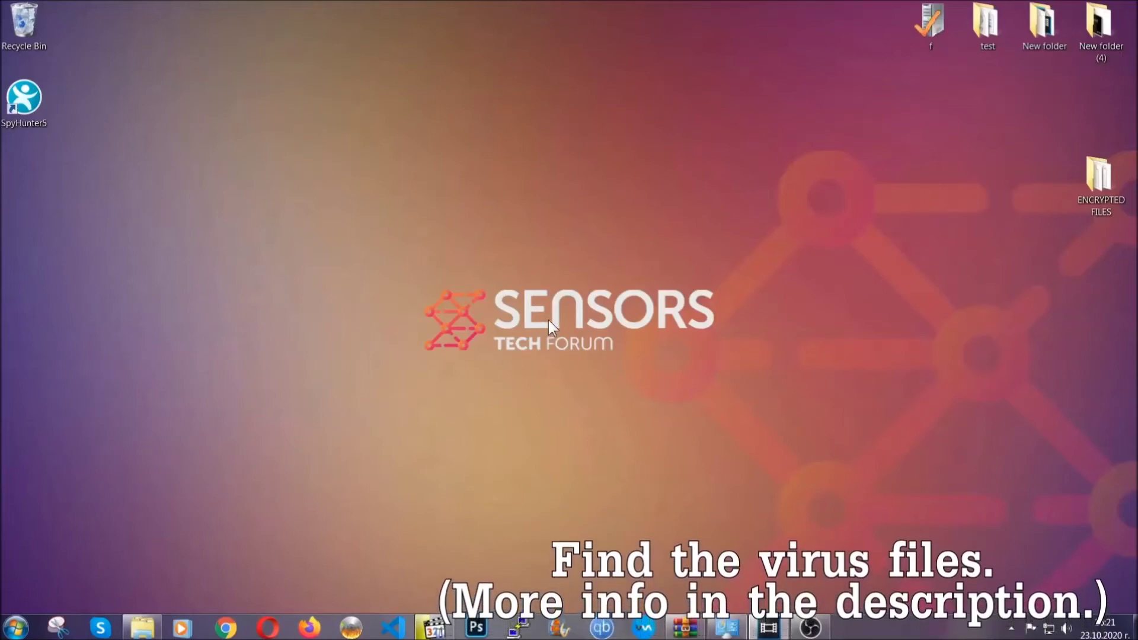
# - Search the whole computer for 'fileextension:exe Example Vir' from the Computer window
pyautogui.click(15, 627)
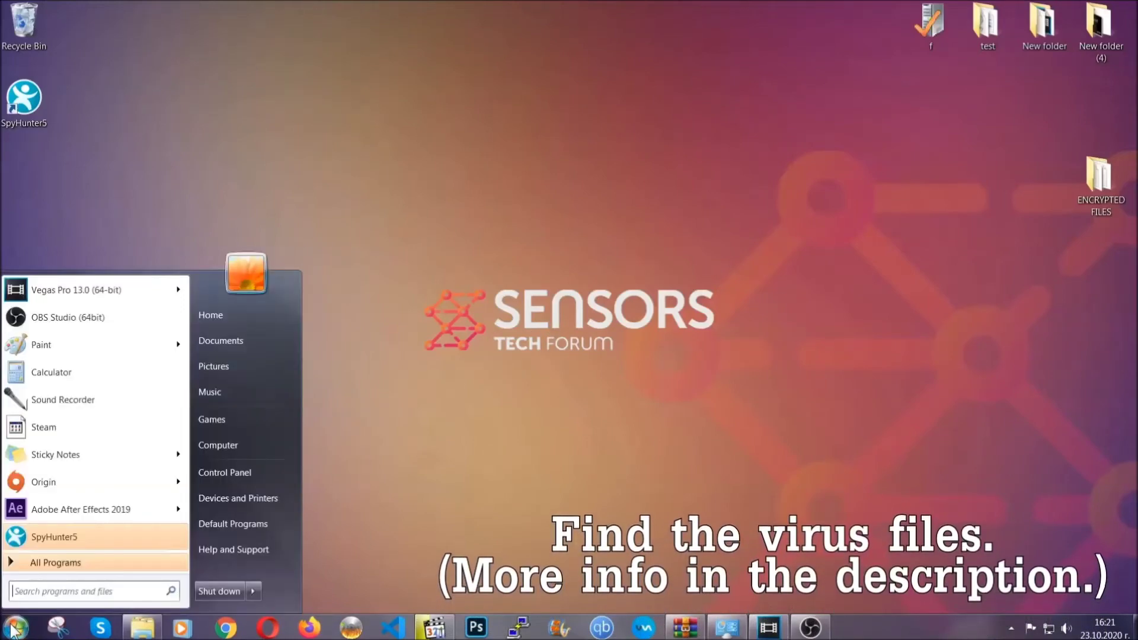
pyautogui.click(233, 443)
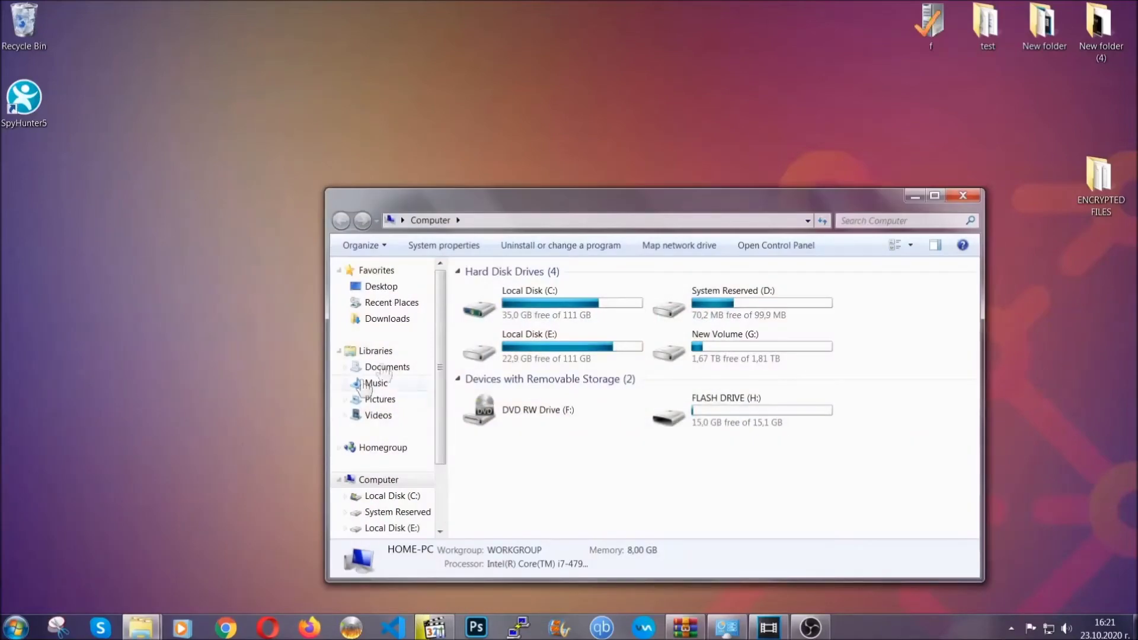
pyautogui.moveTo(619, 208); pyautogui.dragTo(545, 159)
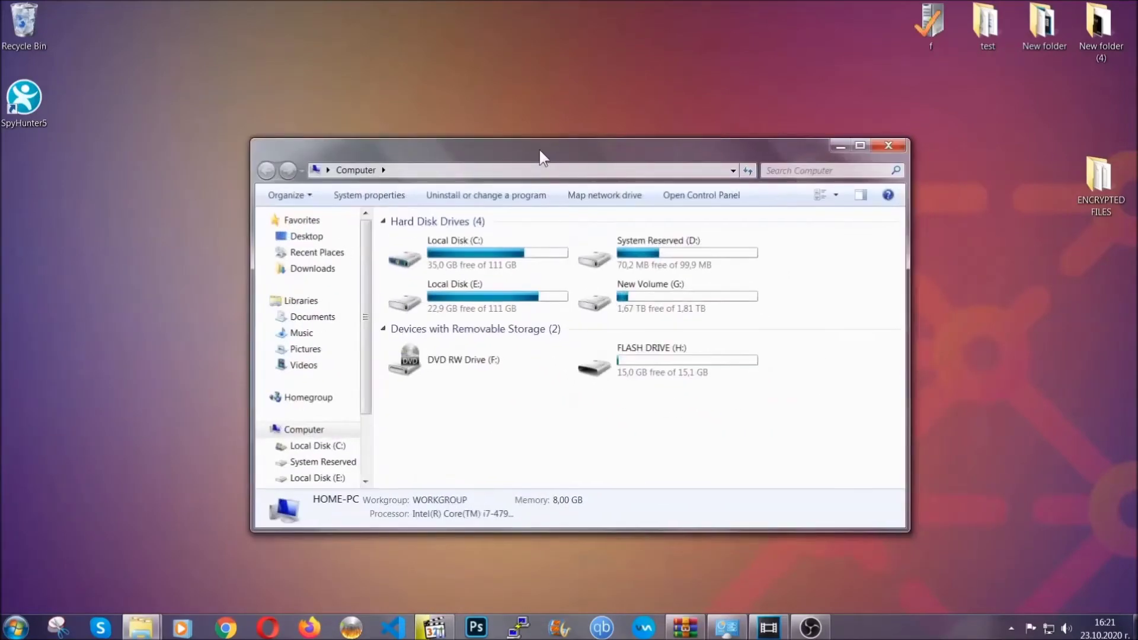
pyautogui.click(773, 170)
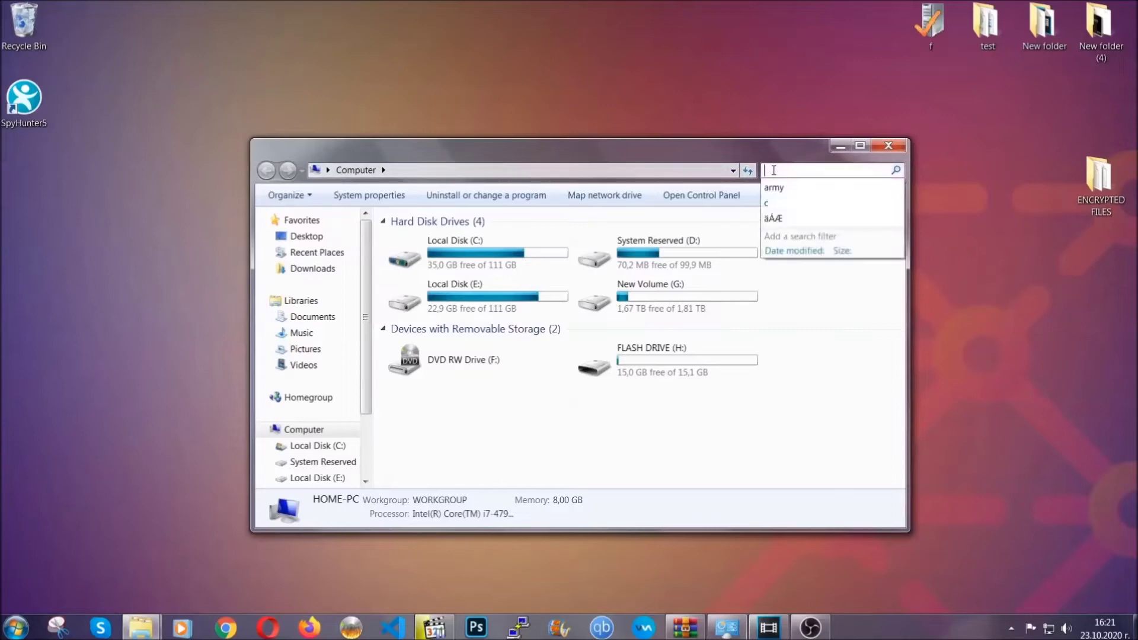
pyautogui.write('file')
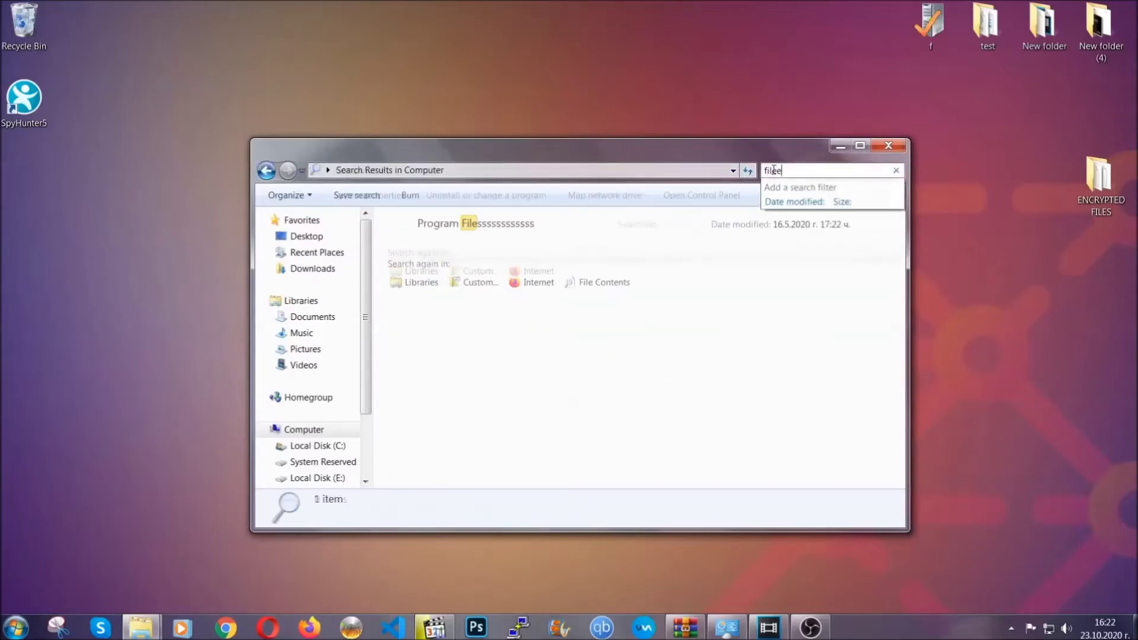
pyautogui.write('extension:exe ')
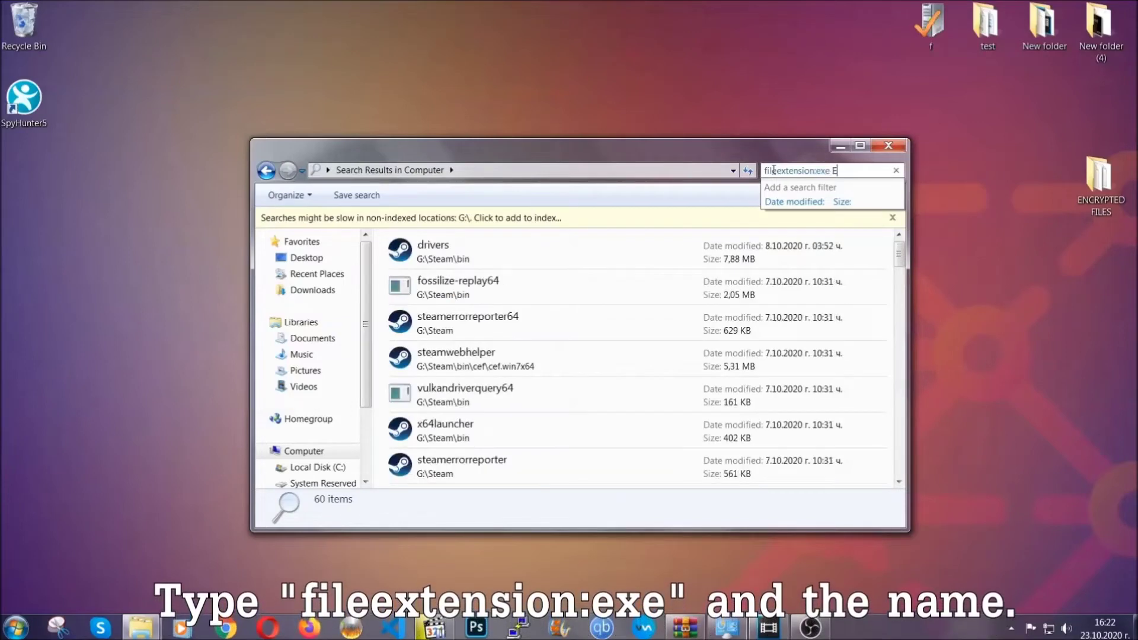
pyautogui.write('Example Virus Name')
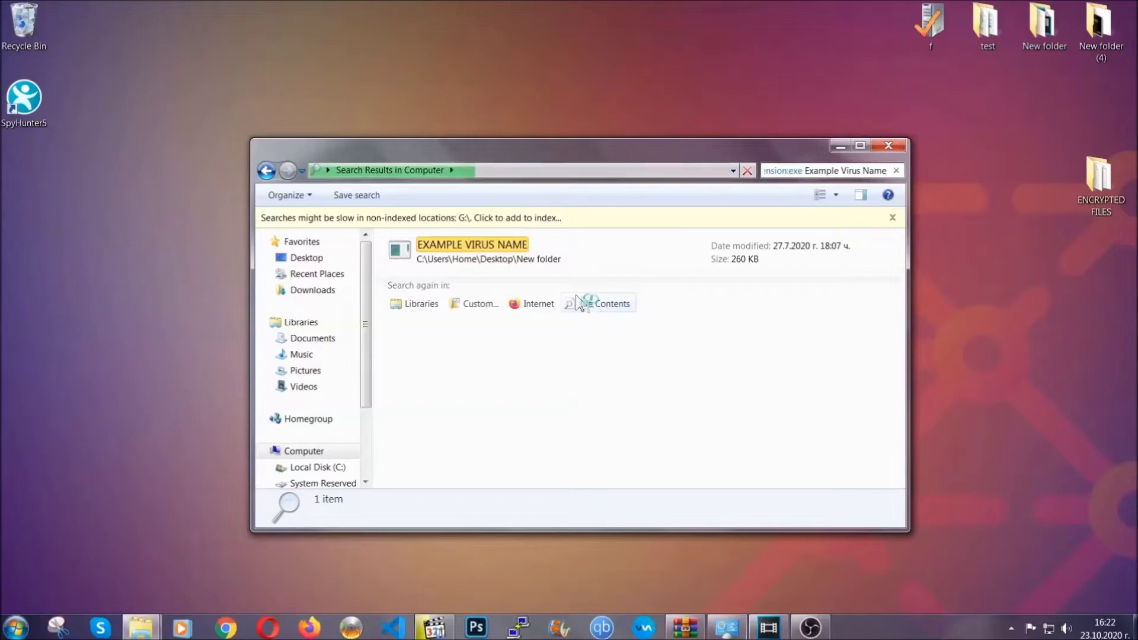
# - Delete the EXAMPLE VIRUS NAME result to the Recycle Bin and close the window
pyautogui.click(497, 245)
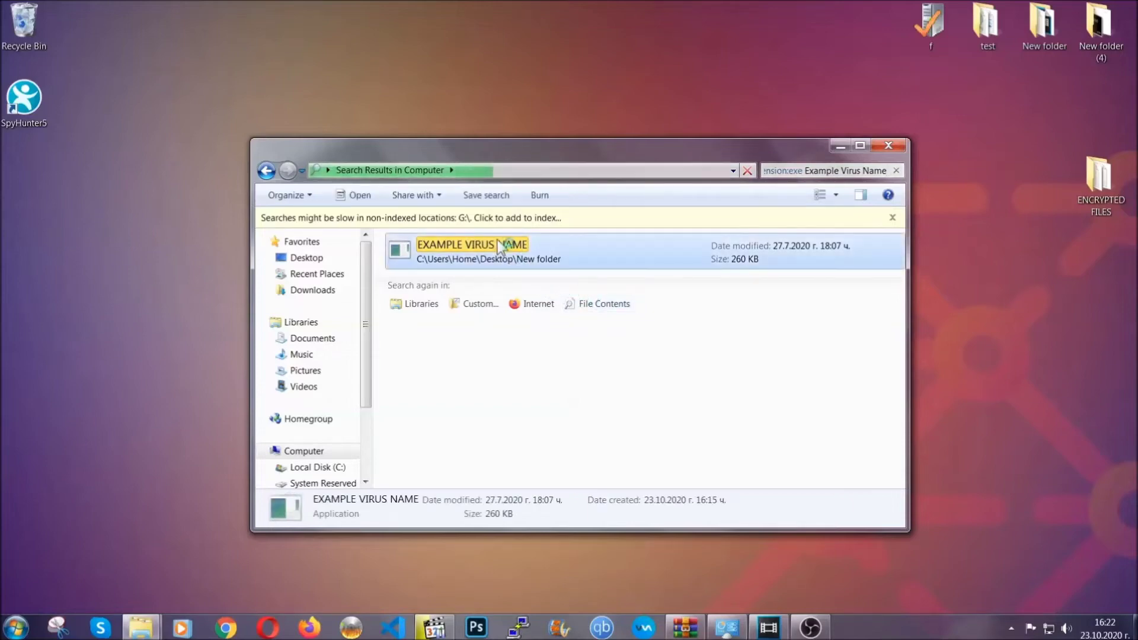
pyautogui.rightClick(500, 248)
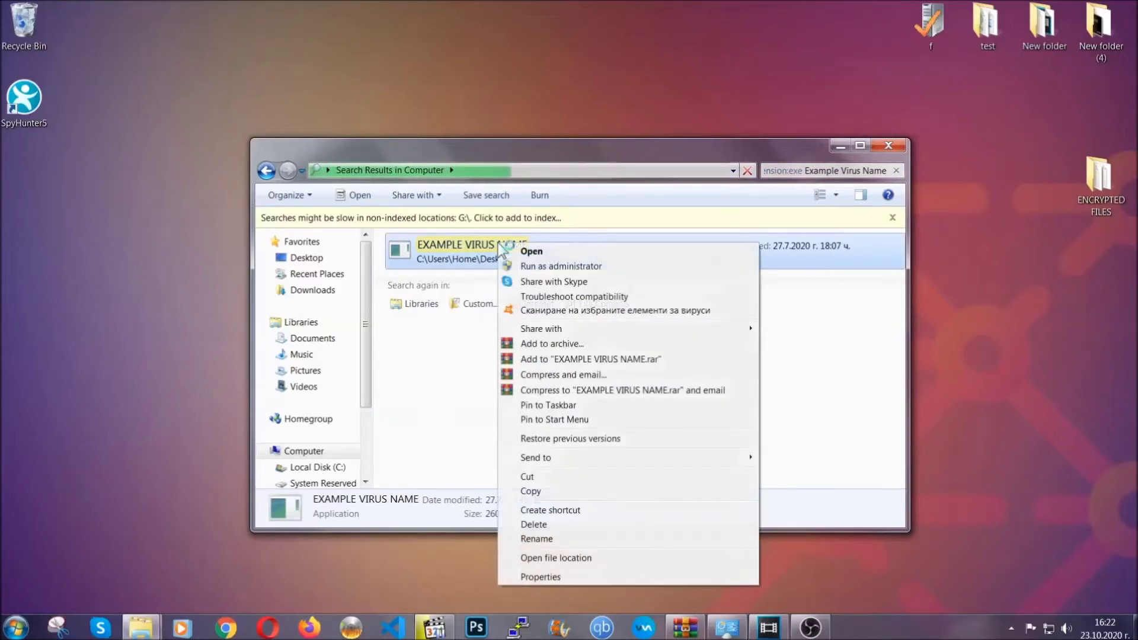
pyautogui.click(549, 525)
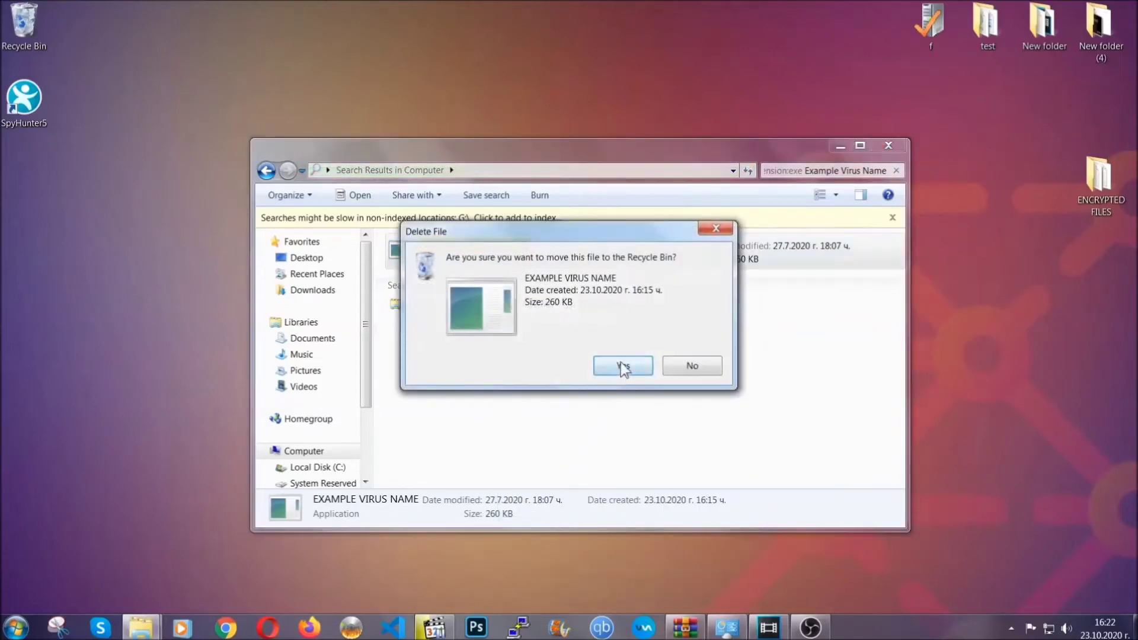
pyautogui.click(622, 365)
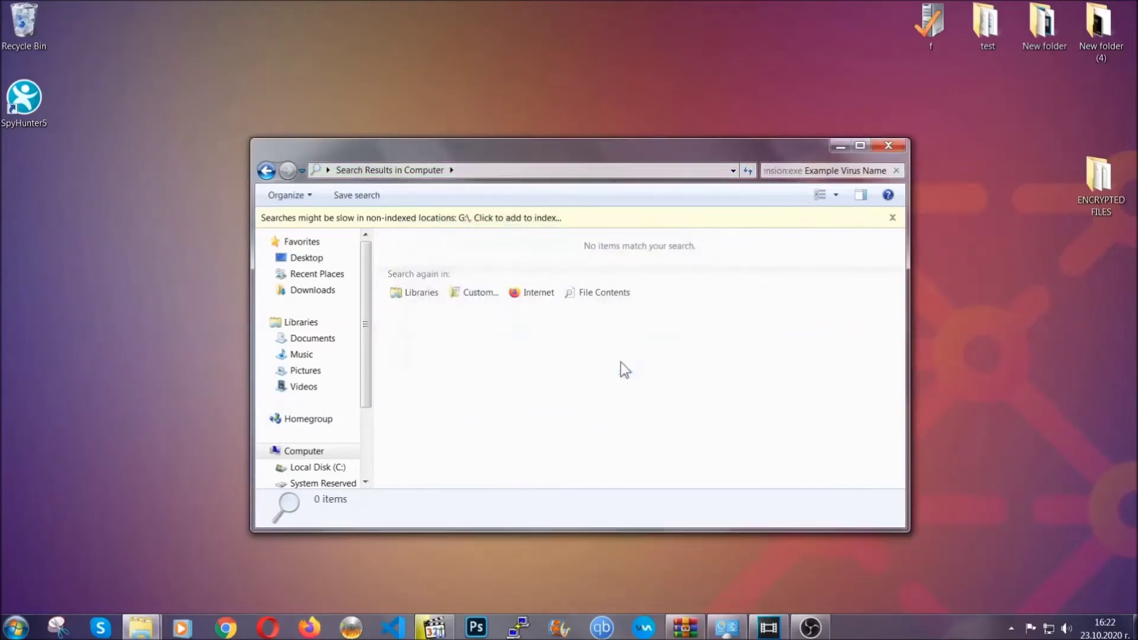
pyautogui.click(888, 146)
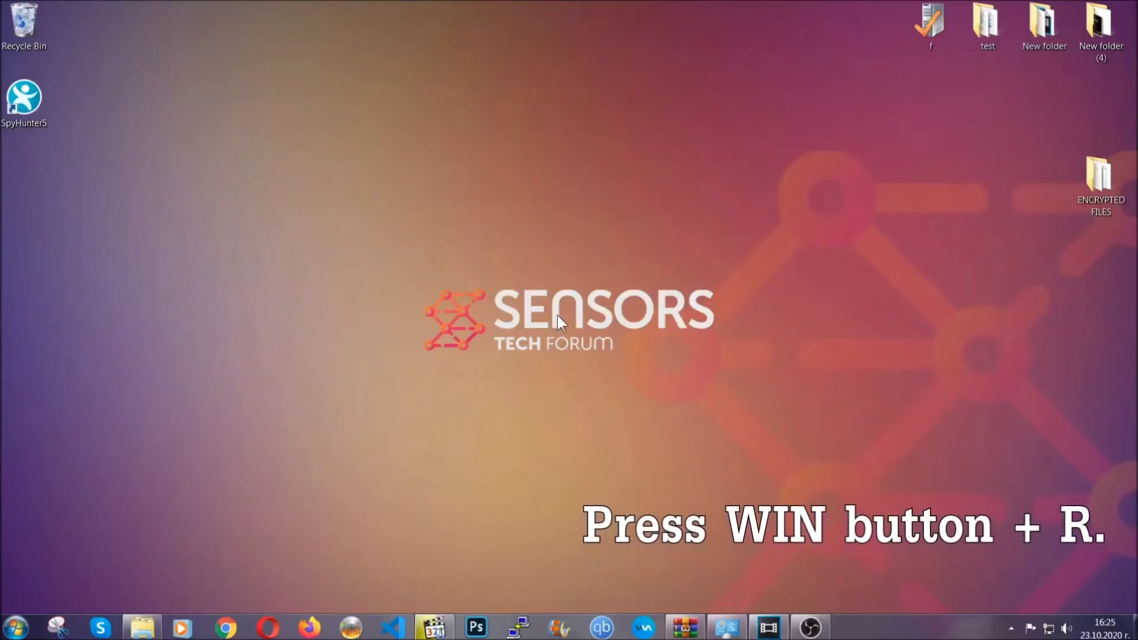
# - Run REGEDIT from the Win+R Run dialog, replacing the old cmd entry
pyautogui.press('super+r')
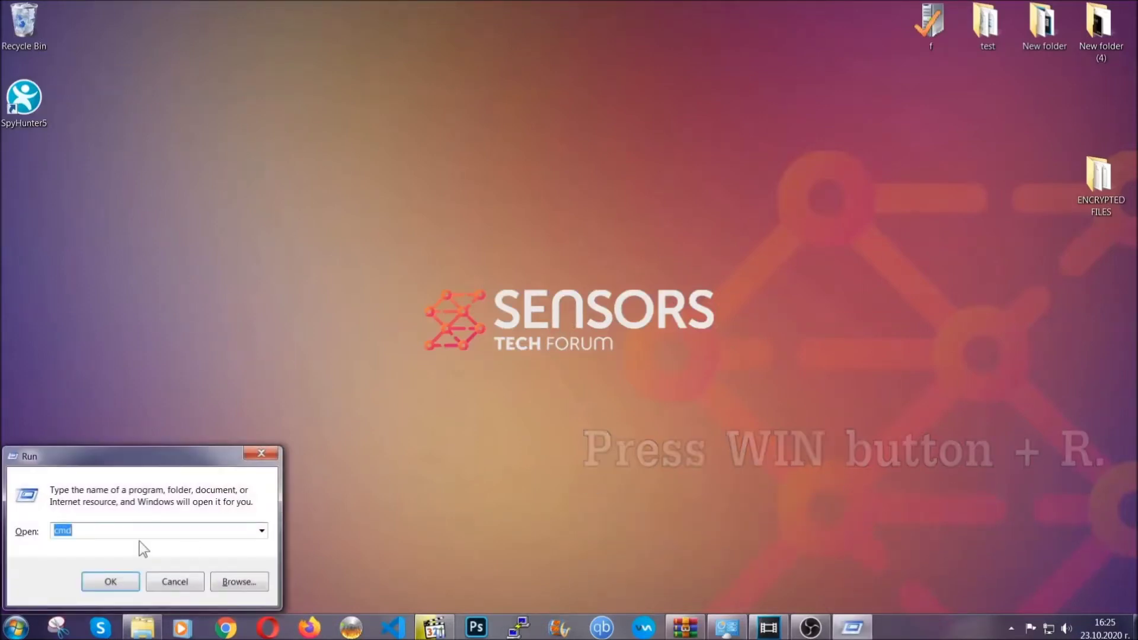
pyautogui.click(122, 536)
pyautogui.moveTo(108, 538); pyautogui.dragTo(14, 536)
pyautogui.write('REGEDIT')
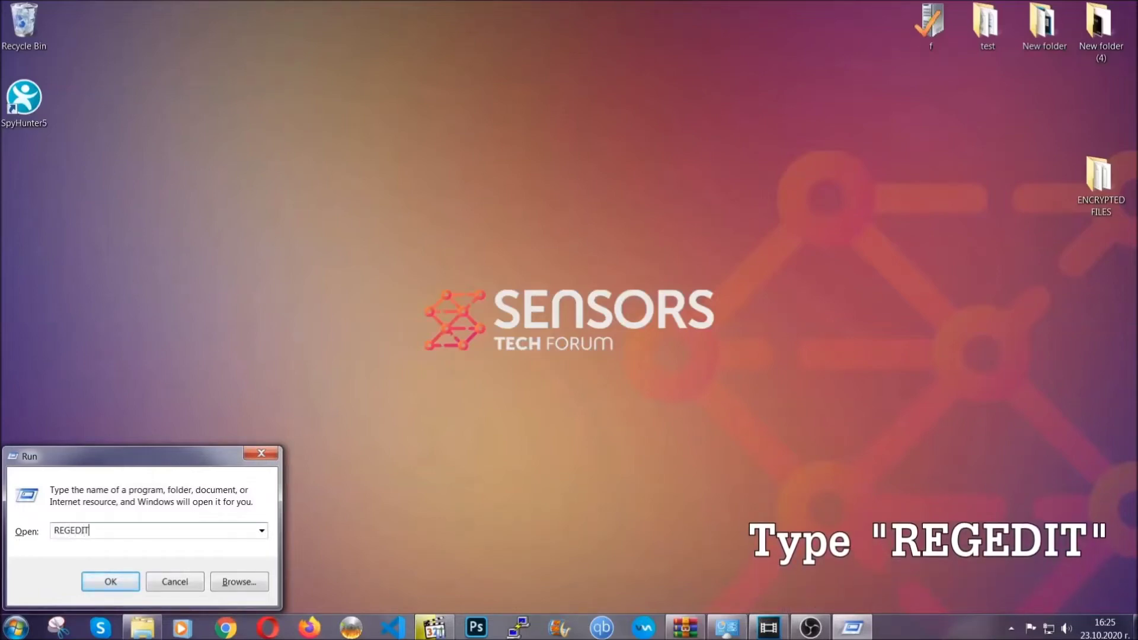
pyautogui.click(86, 583)
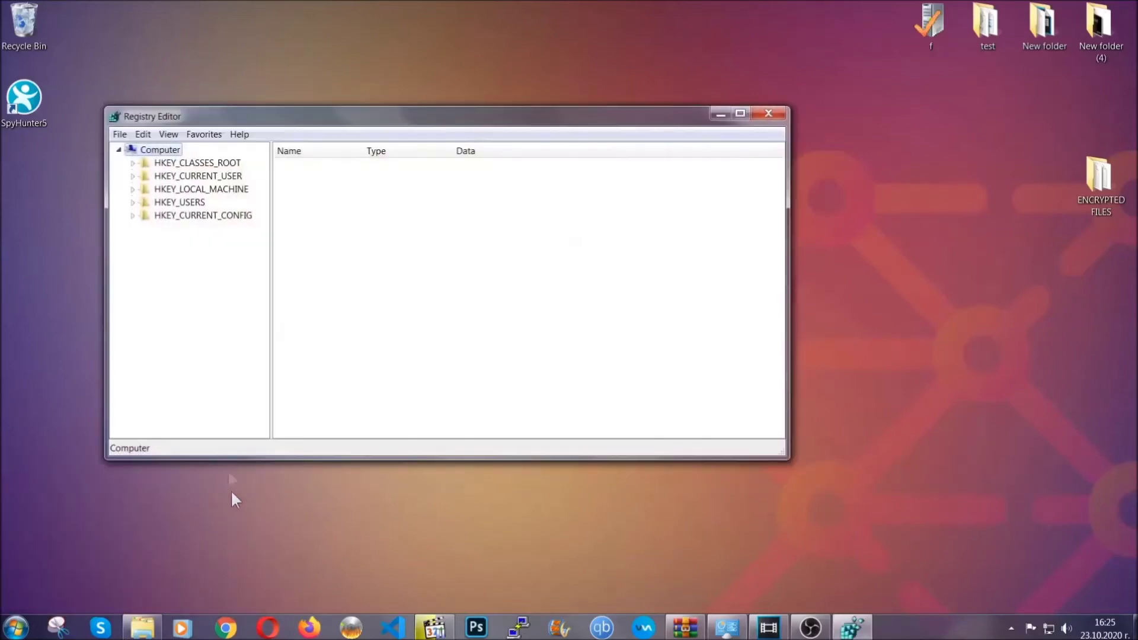
# - Export the whole registry to a desktop file named BACKUP
pyautogui.click(120, 134)
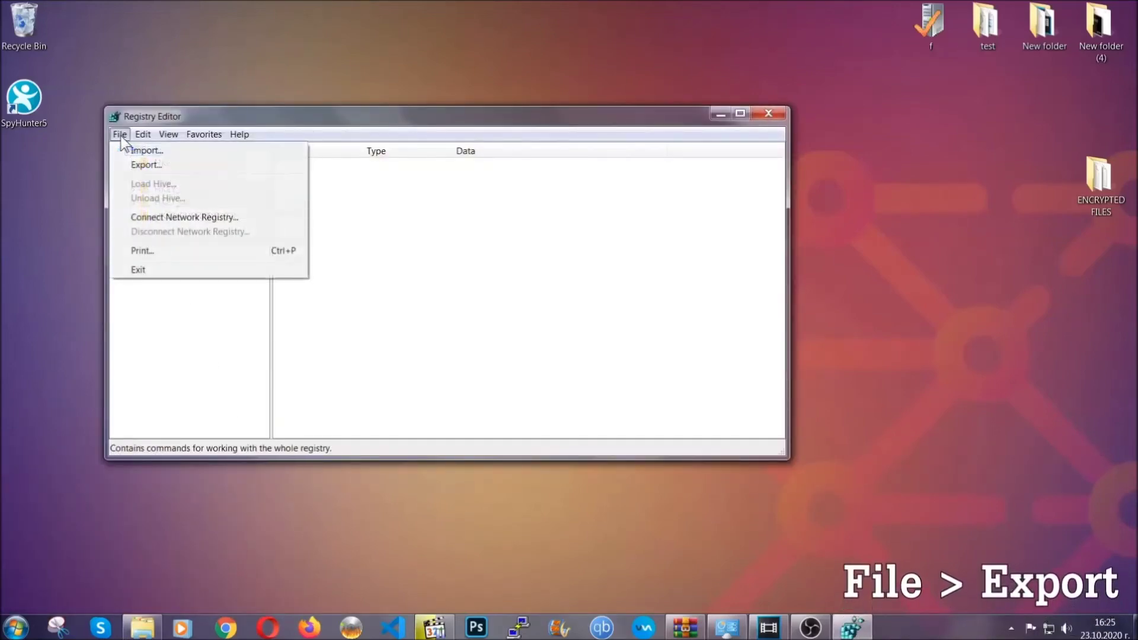
pyautogui.click(148, 164)
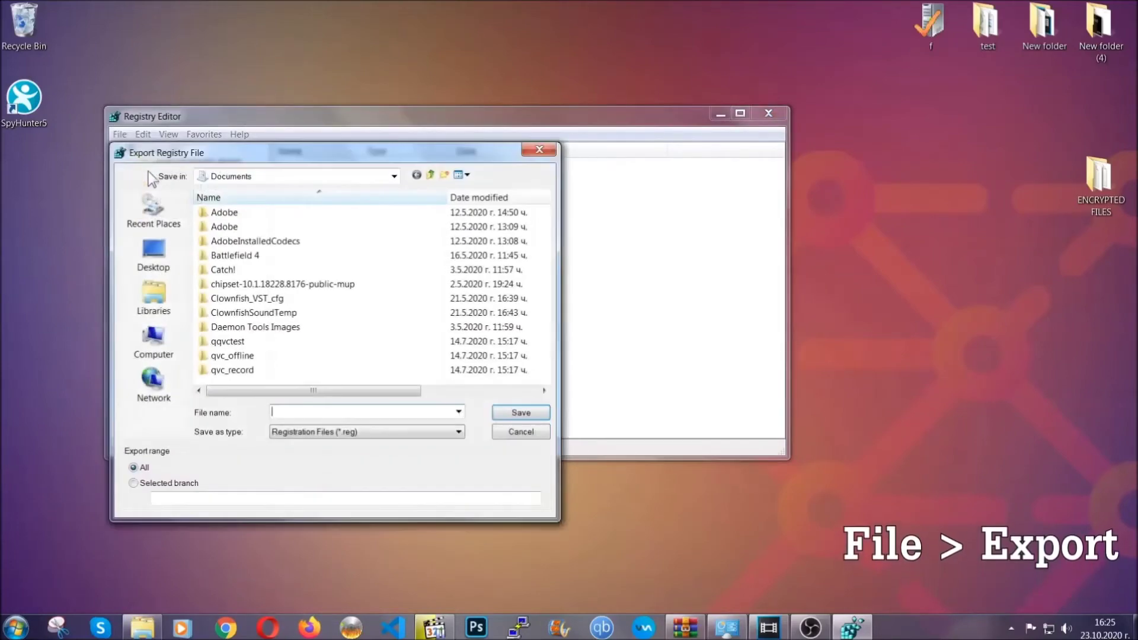
pyautogui.click(147, 250)
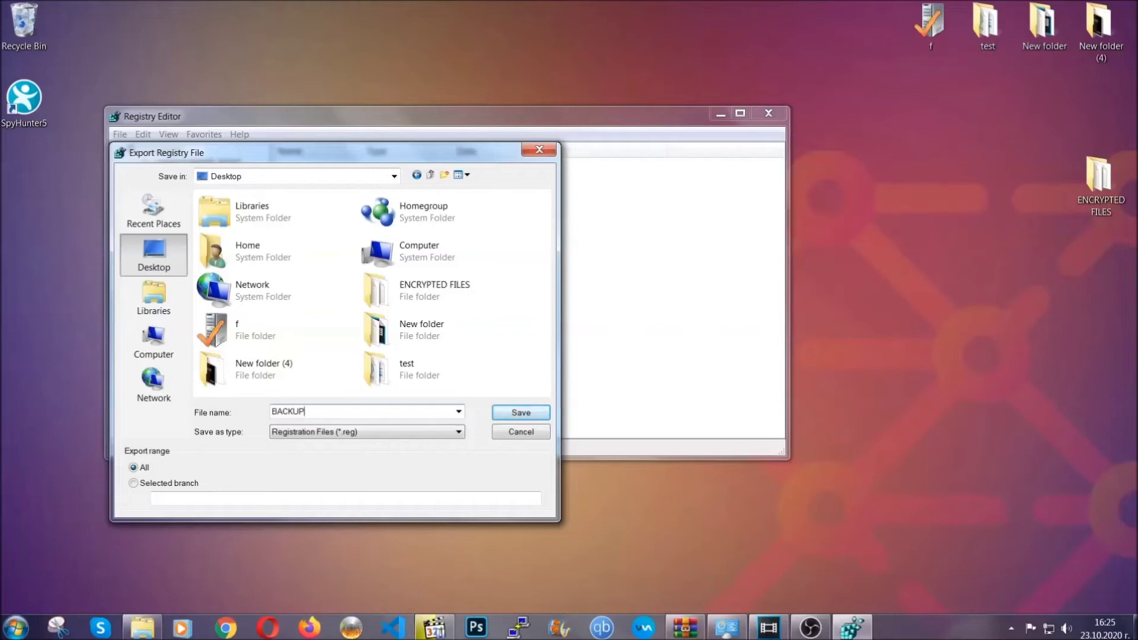
pyautogui.click(513, 415)
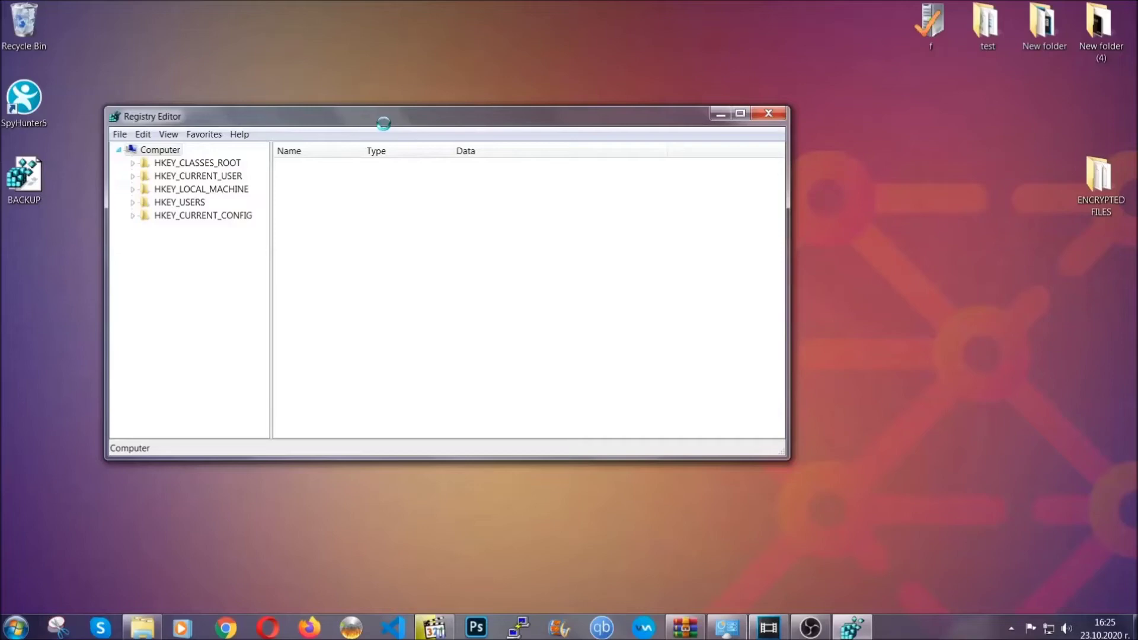
pyautogui.moveTo(385, 125); pyautogui.dragTo(496, 160)
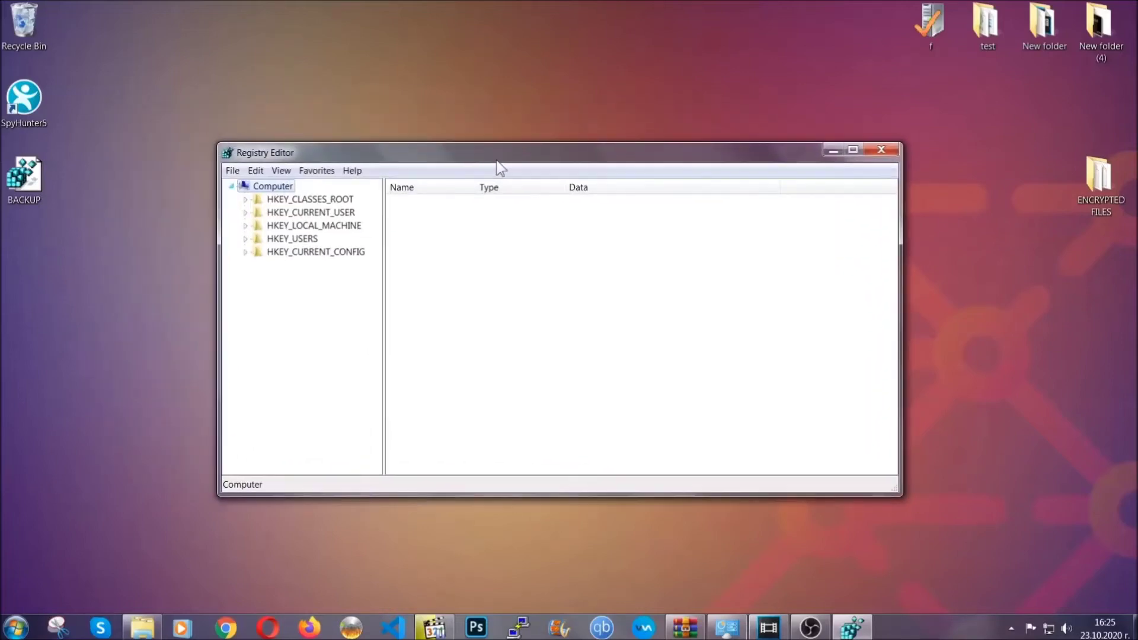
pyautogui.click(232, 171)
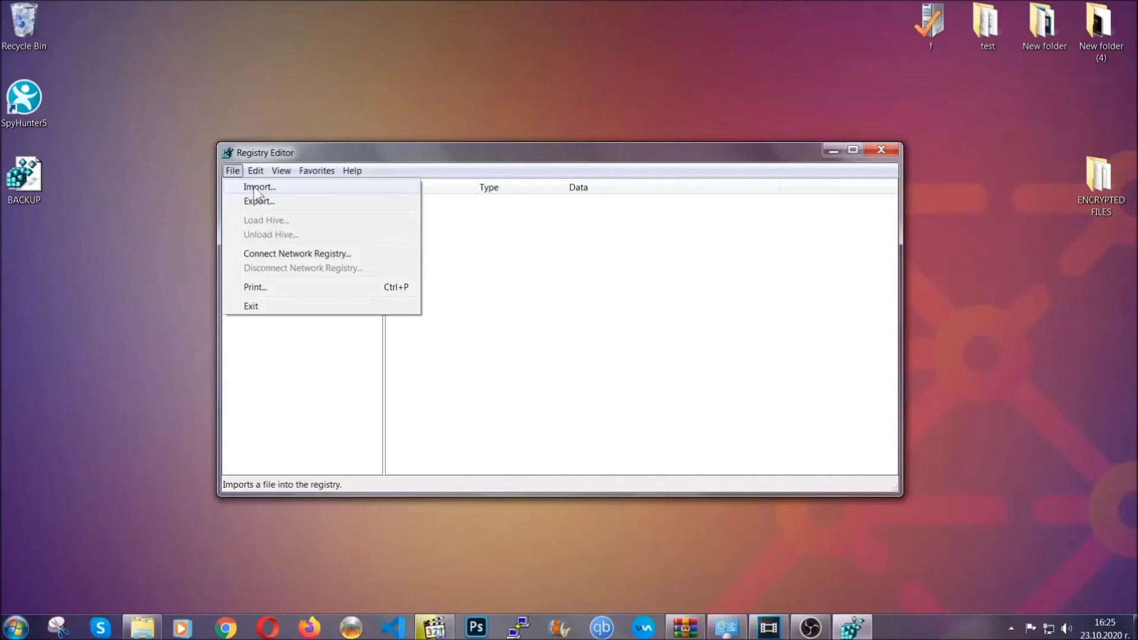
pyautogui.click(233, 171)
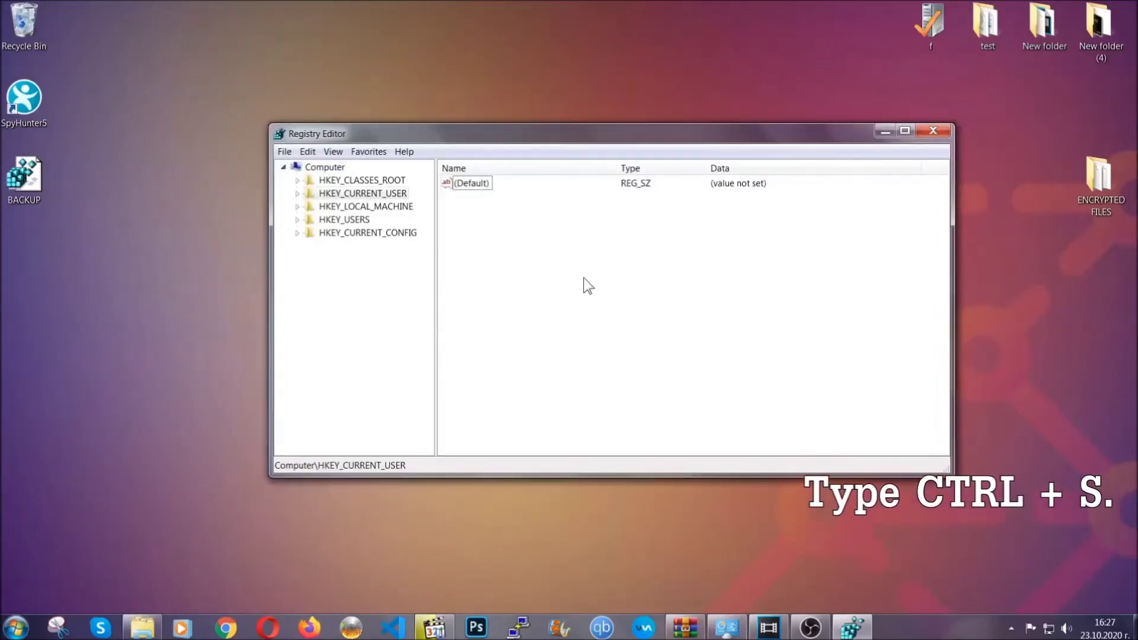
# - Search the registry for RunOnce, then select the neighbouring Run key
pyautogui.hotkey('ctrl', 'f')
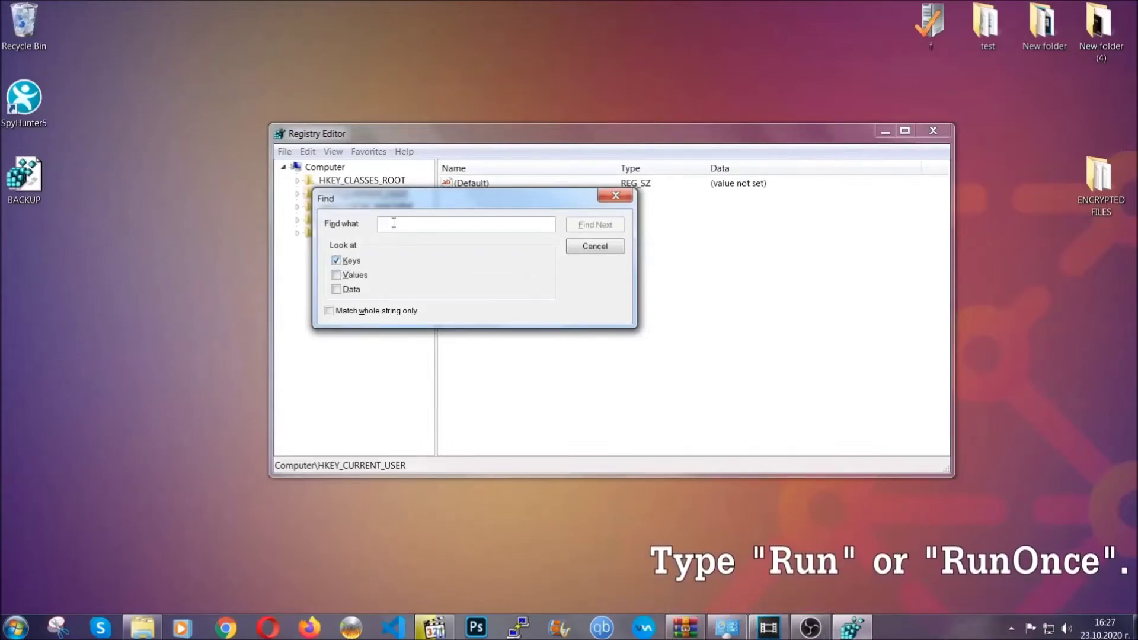
pyautogui.write('RunOnce')
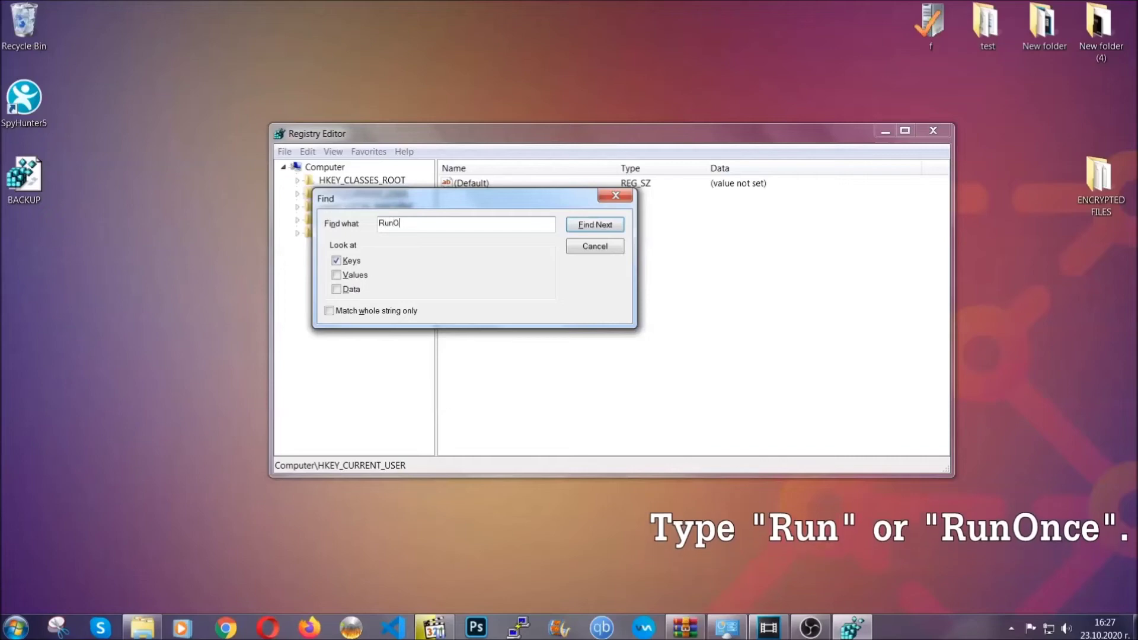
pyautogui.click(610, 233)
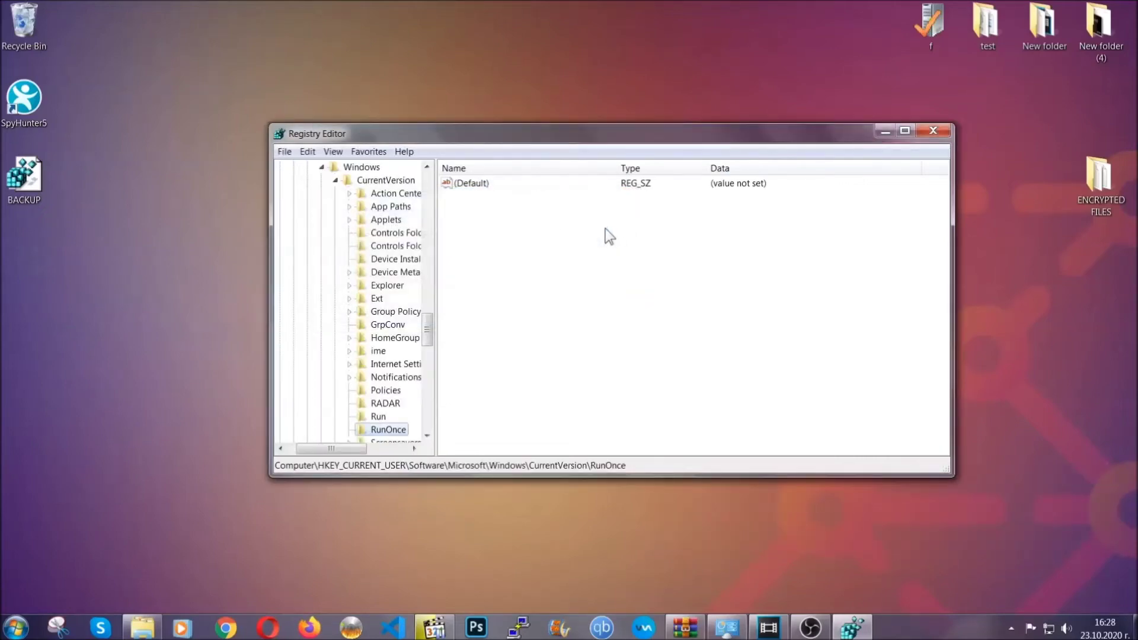
pyautogui.moveTo(426, 325); pyautogui.dragTo(427, 340)
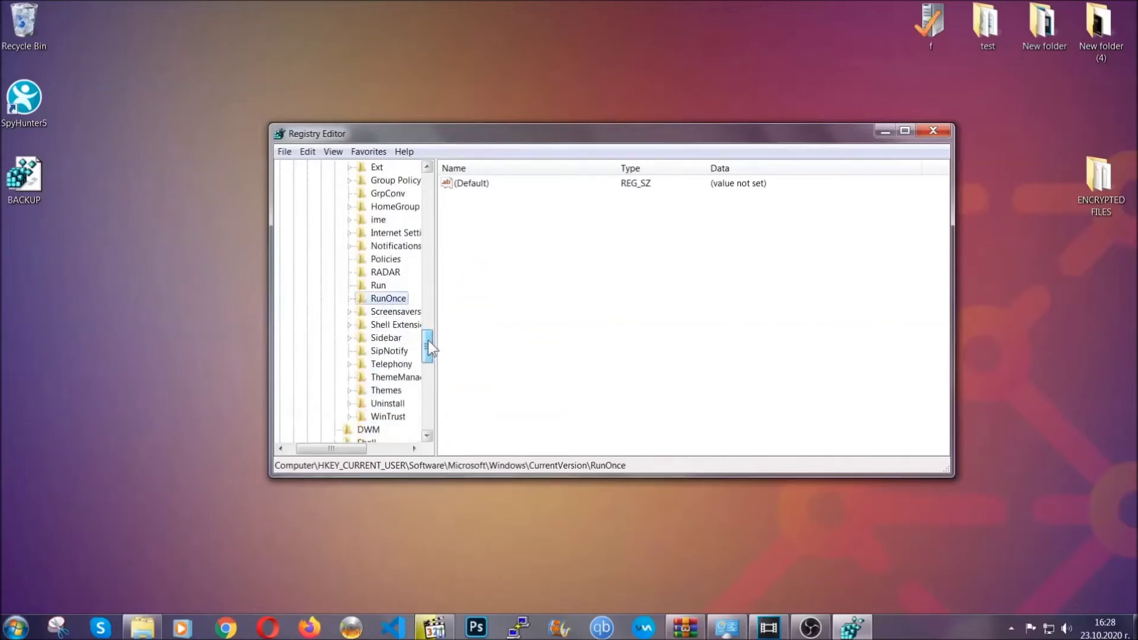
pyautogui.click(378, 285)
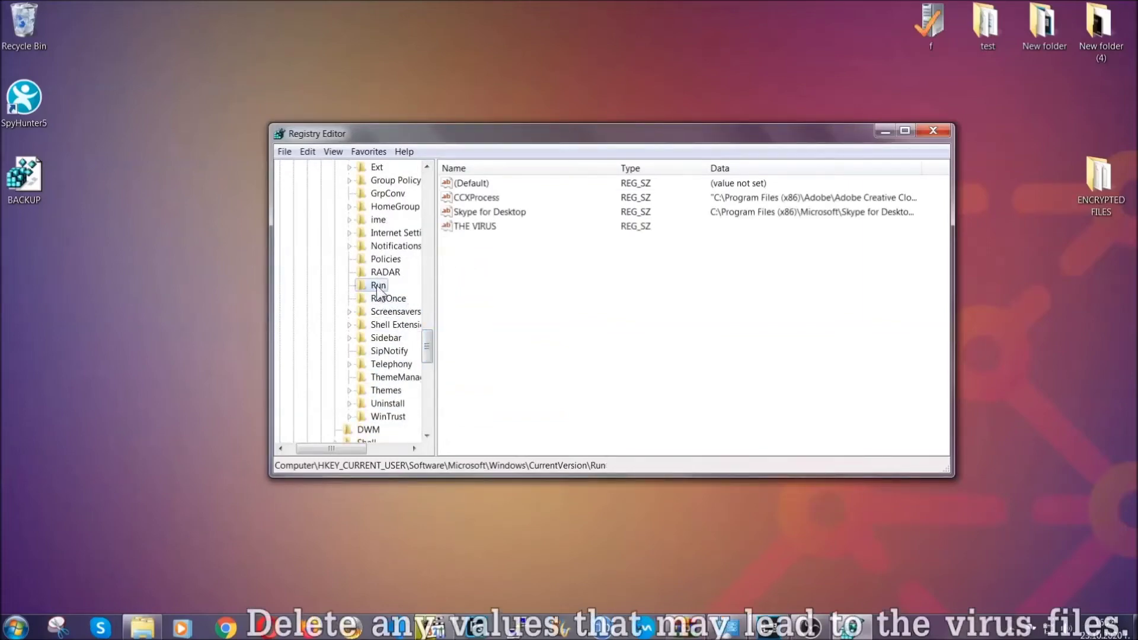
# - Delete the THE VIRUS value from the Run key and confirm the deletion
pyautogui.click(467, 227)
pyautogui.rightClick(467, 228)
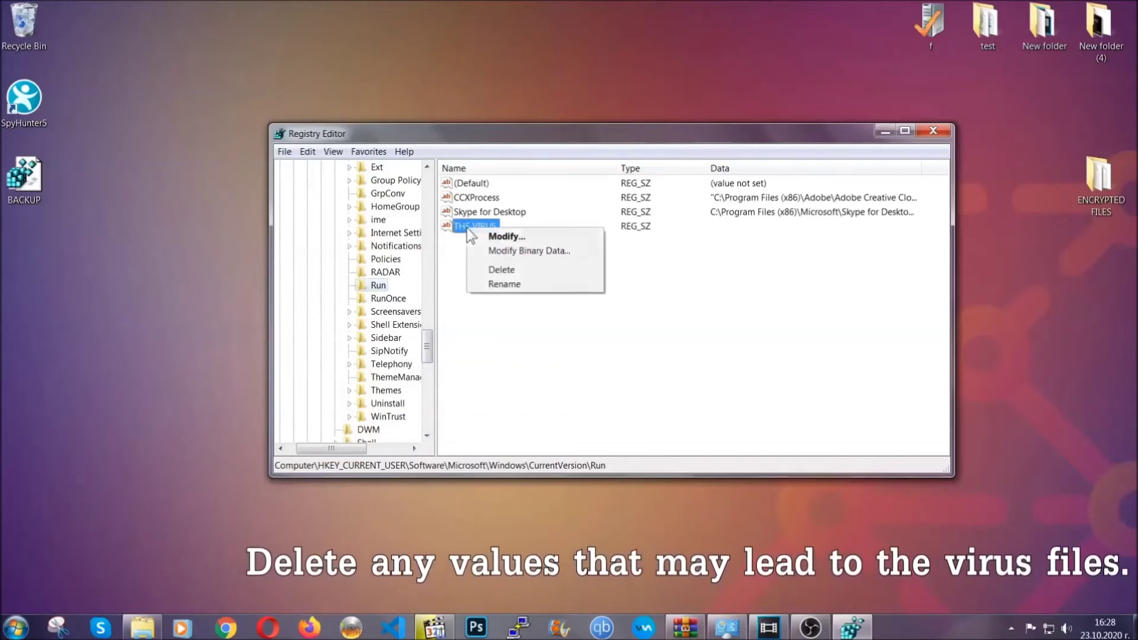
pyautogui.click(489, 269)
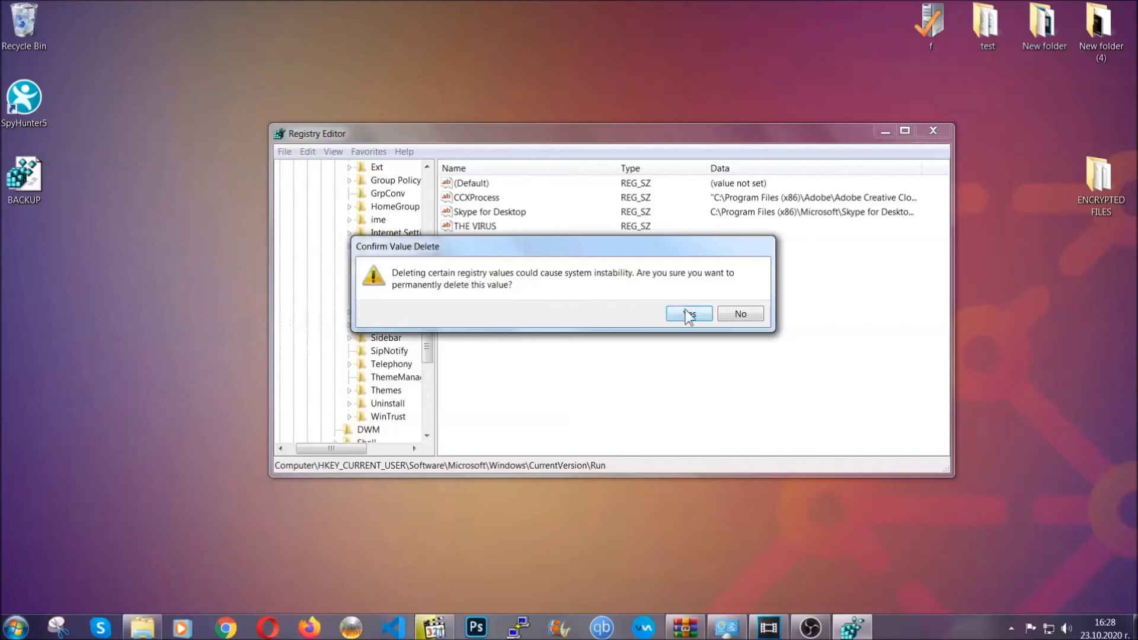
pyautogui.click(689, 314)
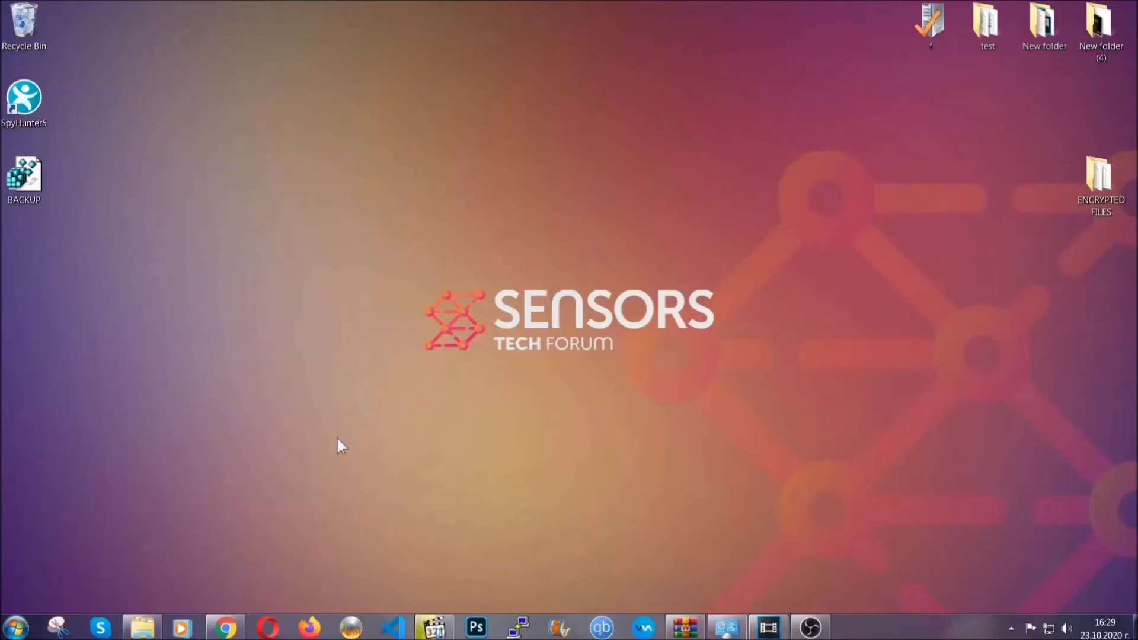
# - Restore Chrome and scroll the ransomware file-recovery article down to Methods 1–6
pyautogui.click(226, 629)
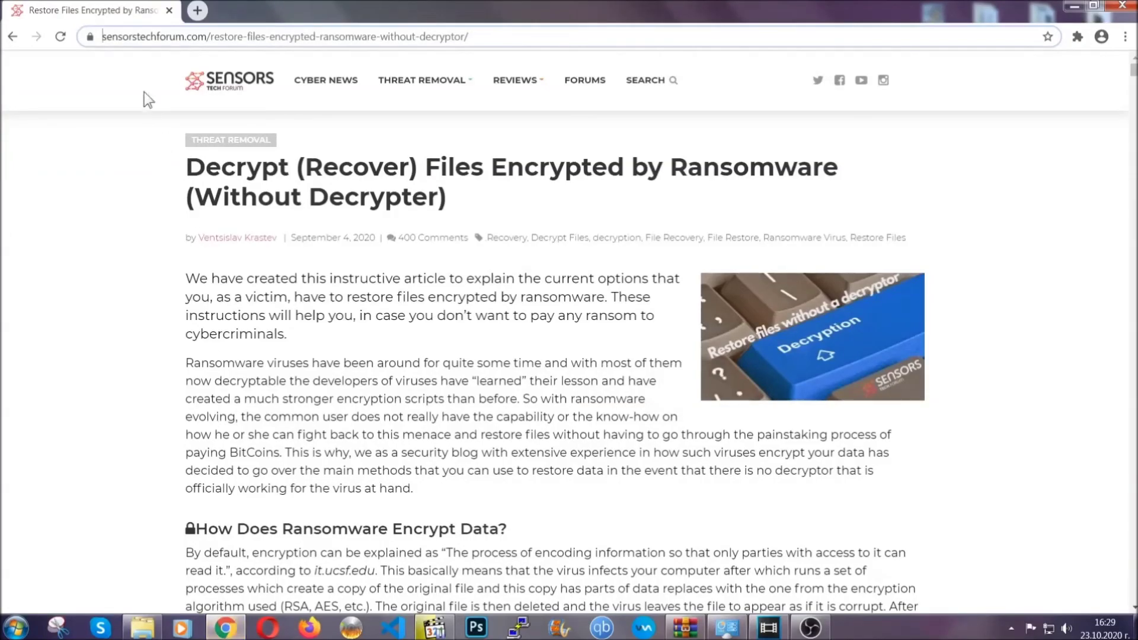
pyautogui.moveTo(103, 36); pyautogui.dragTo(513, 41)
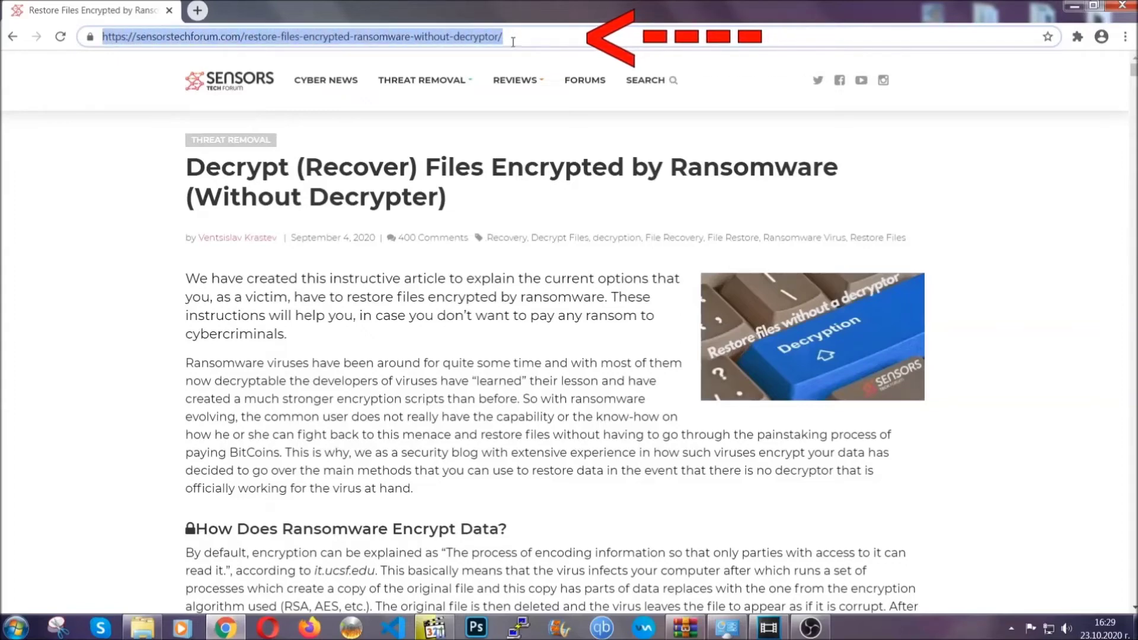
pyautogui.moveTo(514, 115)
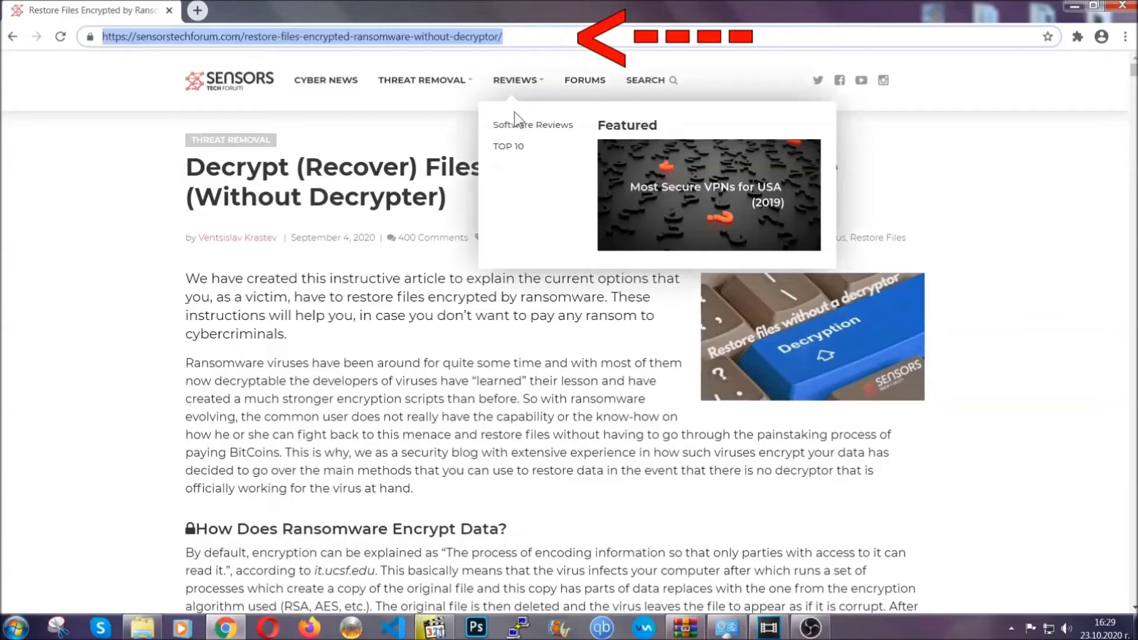
pyautogui.scroll(-5, 585, 323)
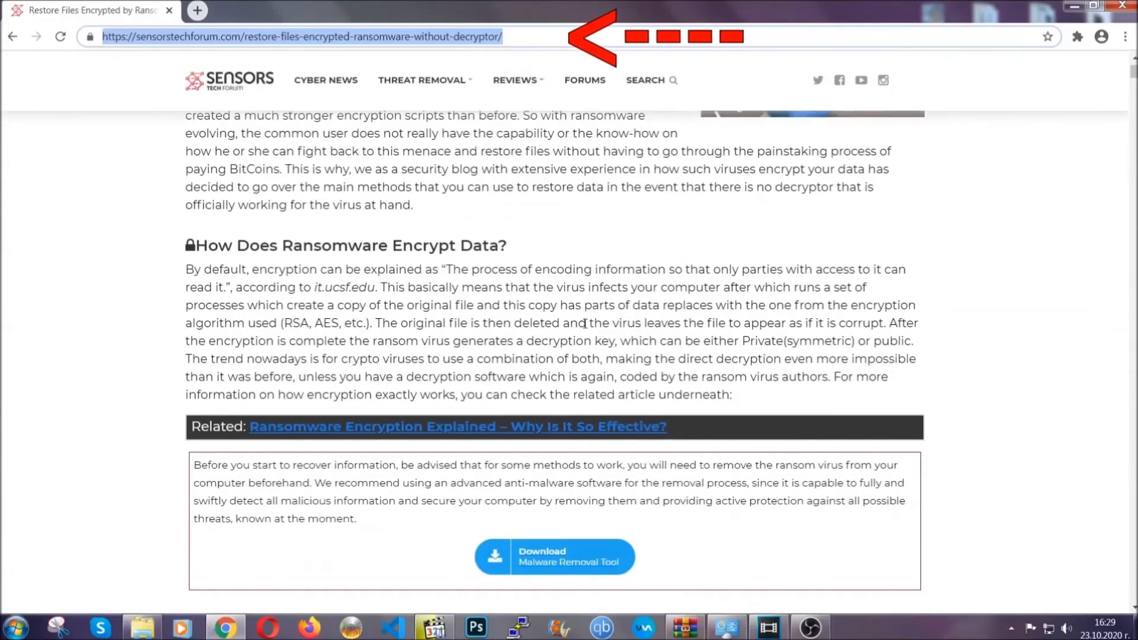
pyautogui.scroll(-6, 585, 324)
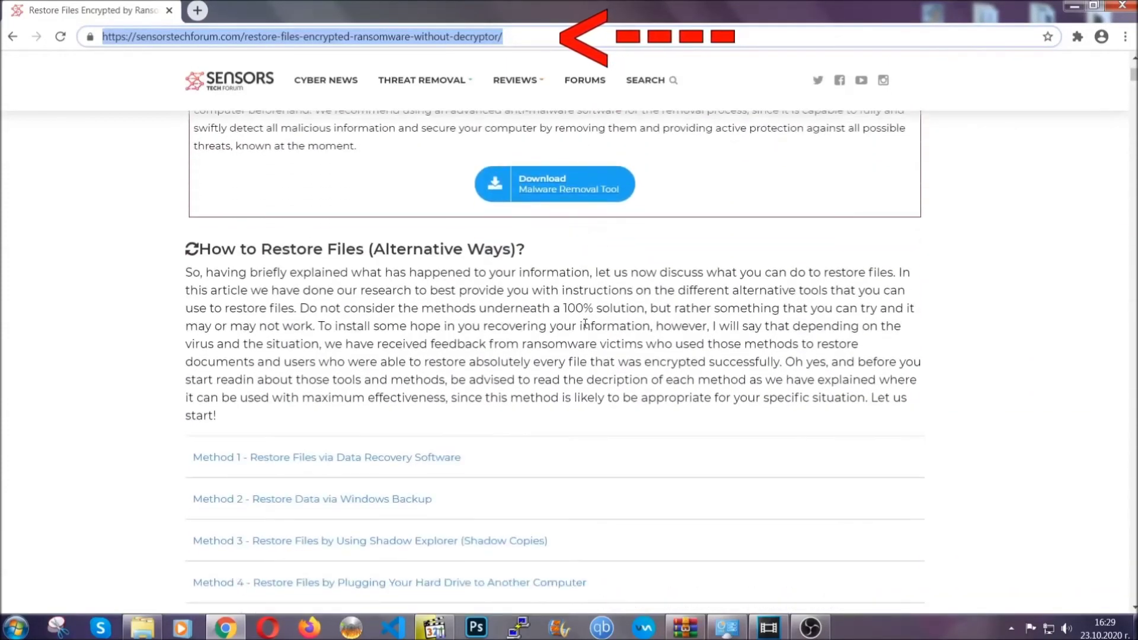
pyautogui.scroll(-4, 585, 324)
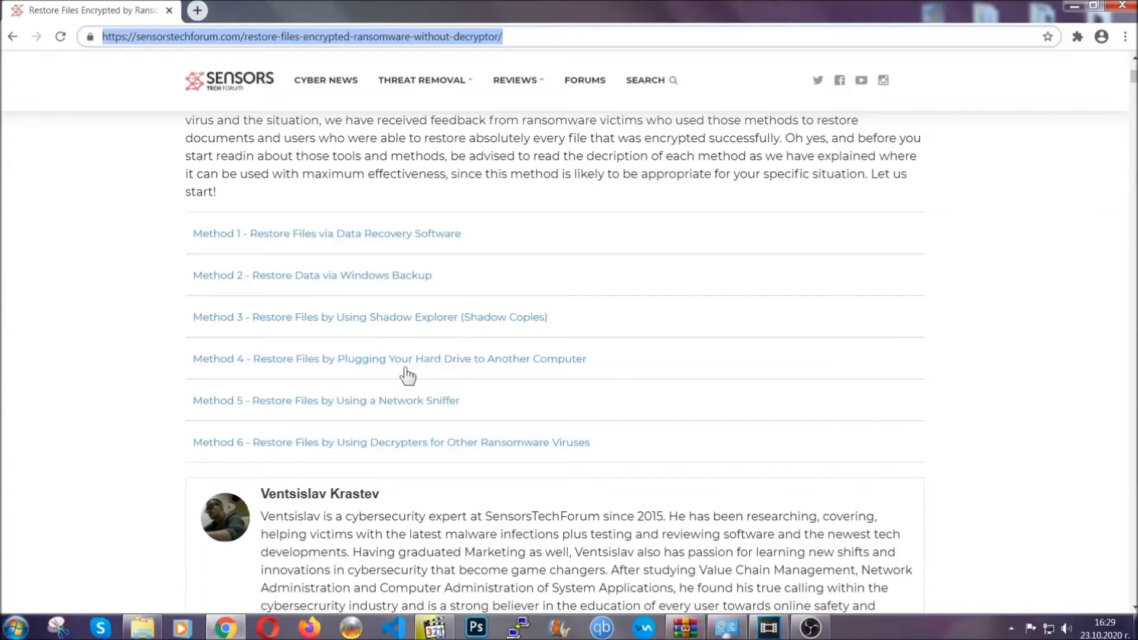
# - Expand the article's Method 2 Windows Backup section and briefly select its table text
pyautogui.click(354, 275)
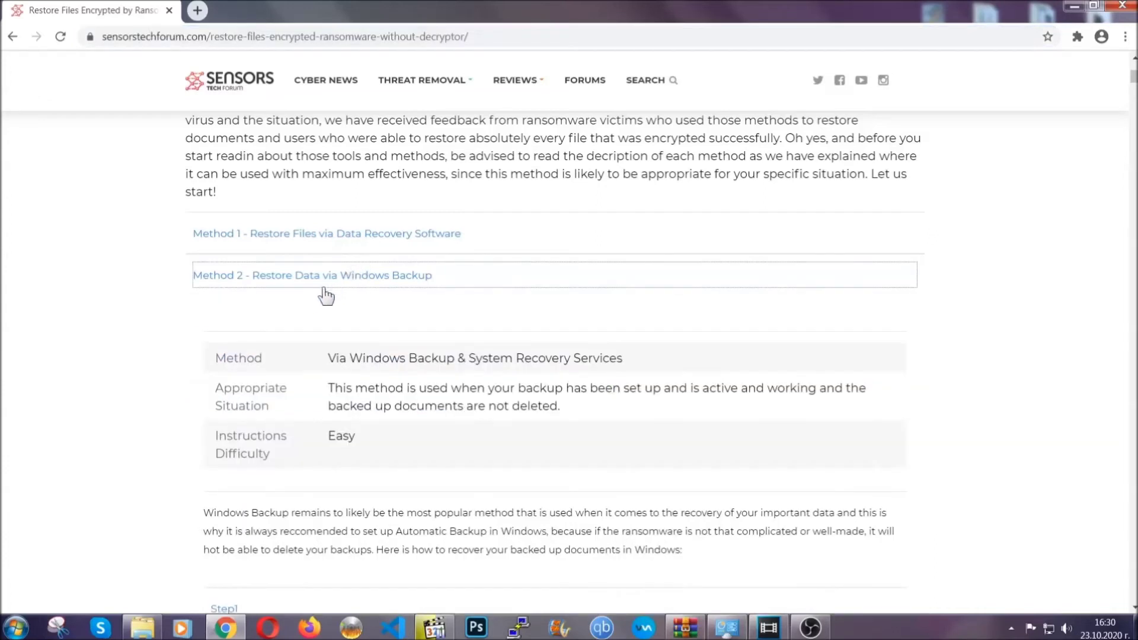
pyautogui.moveTo(328, 358); pyautogui.dragTo(401, 443)
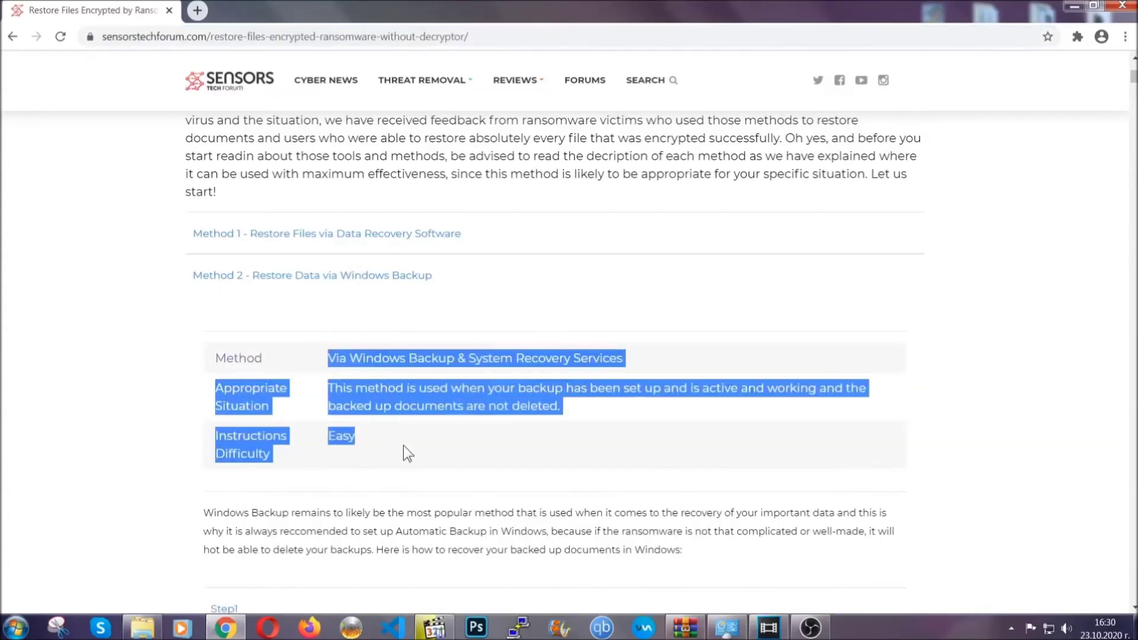
pyautogui.click(407, 442)
pyautogui.scroll(-3, 406, 442)
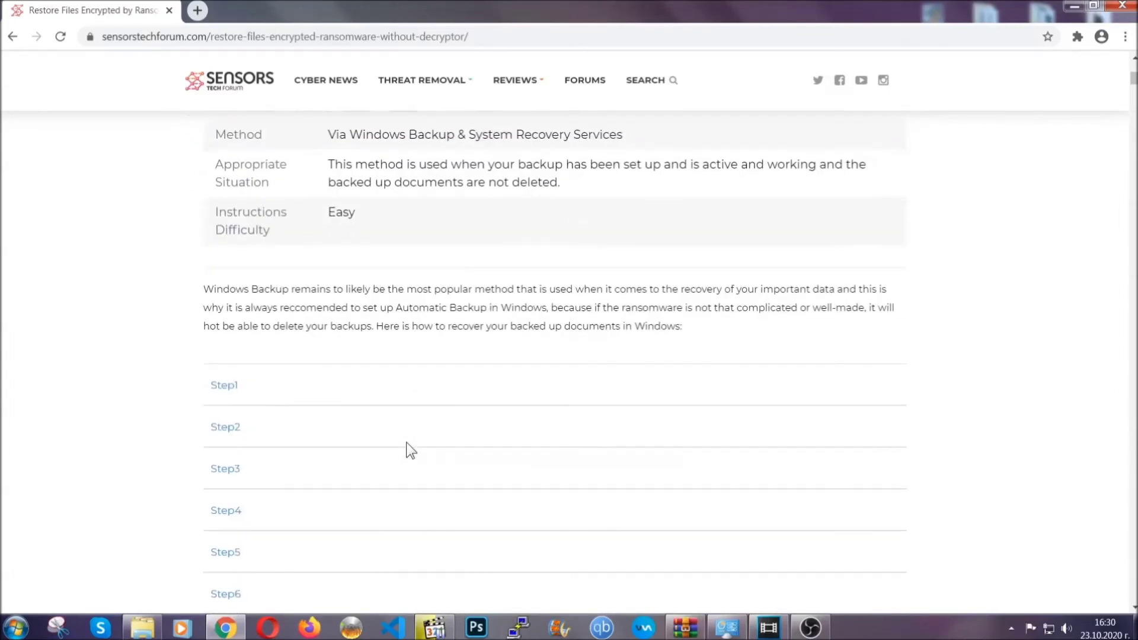
pyautogui.scroll(-1, 407, 442)
# - Expand the Step1, Step2 and Step3 instructions under Method 2
pyautogui.click(236, 311)
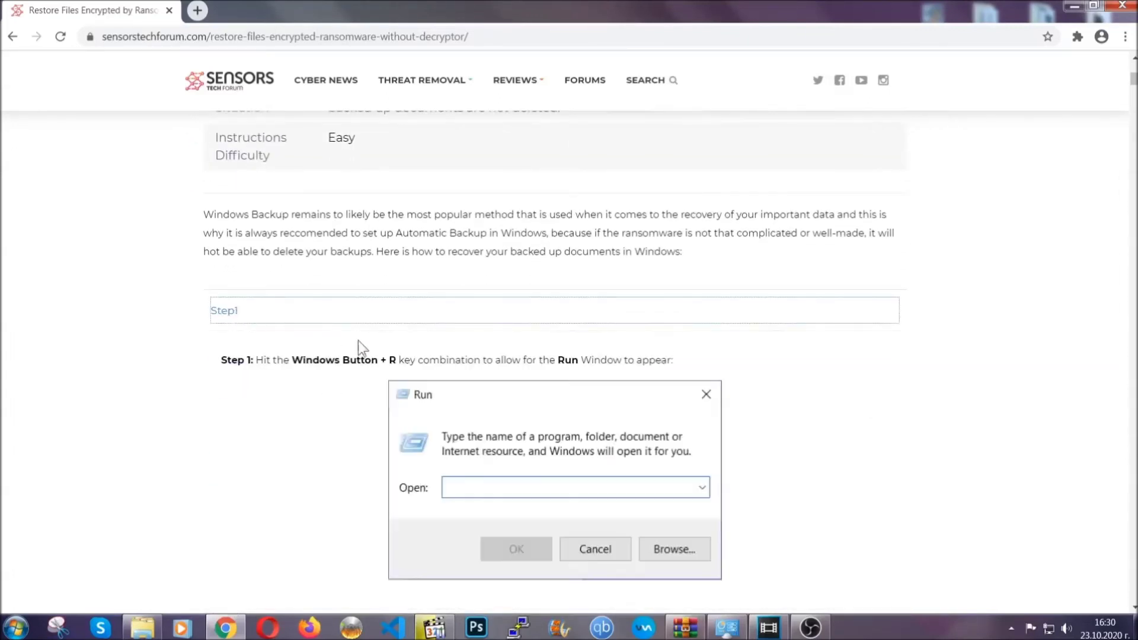
pyautogui.scroll(-4, 532, 369)
pyautogui.click(265, 372)
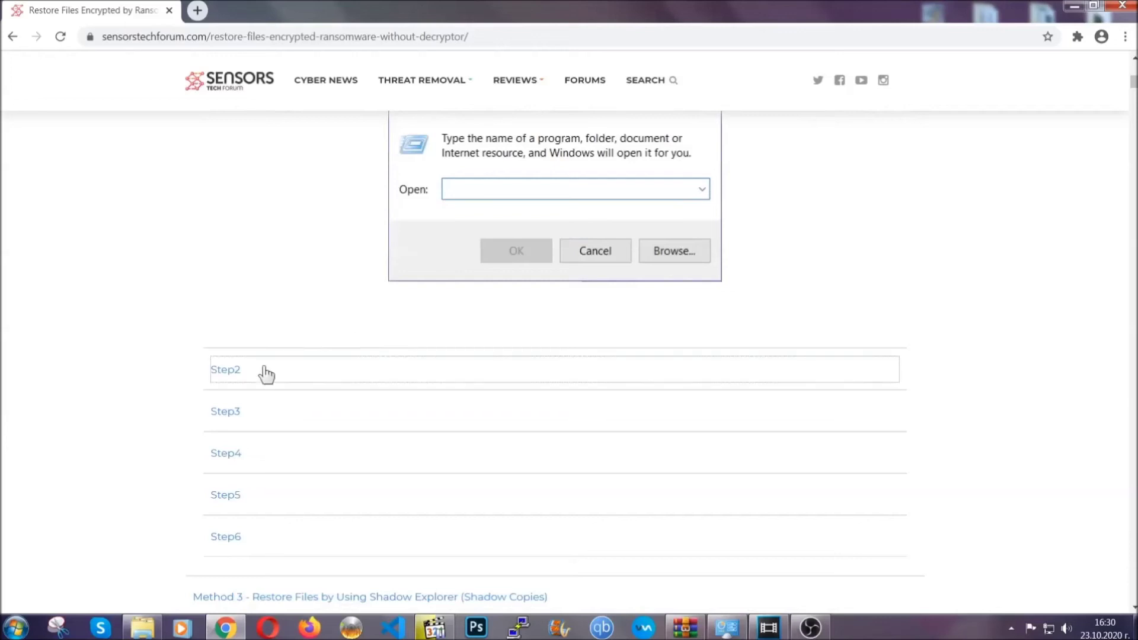
pyautogui.scroll(-4, 510, 375)
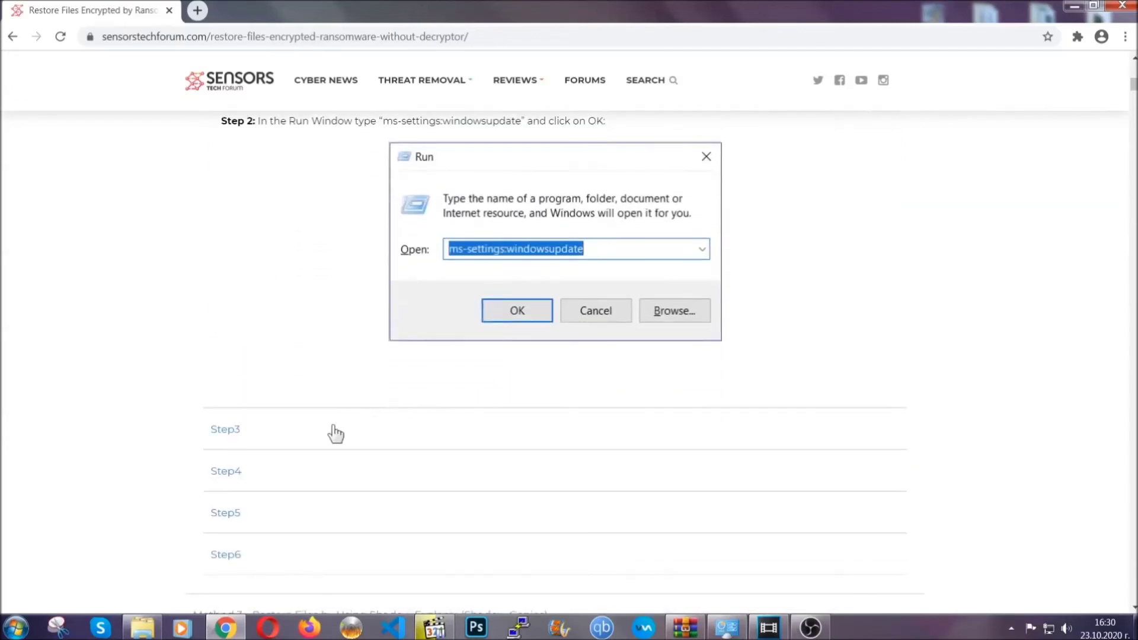
pyautogui.click(335, 431)
# - Read through the expanded steps, scroll back up, and minimise Chrome to reveal the desktop
pyautogui.scroll(-4, 503, 407)
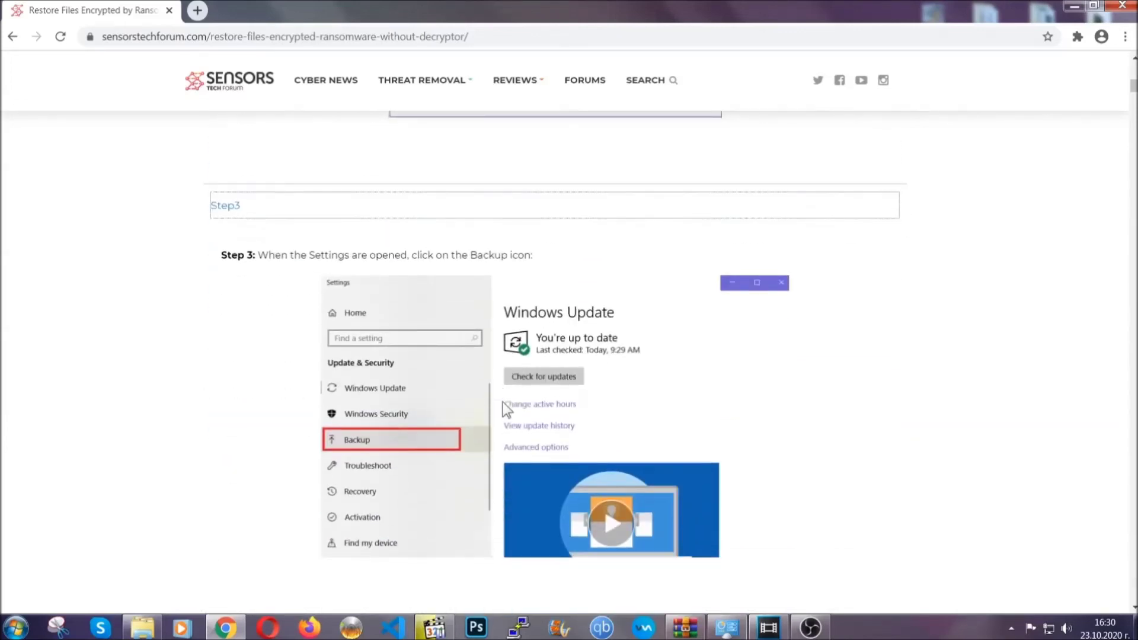
pyautogui.scroll(-2, 503, 403)
pyautogui.scroll(-2, 500, 405)
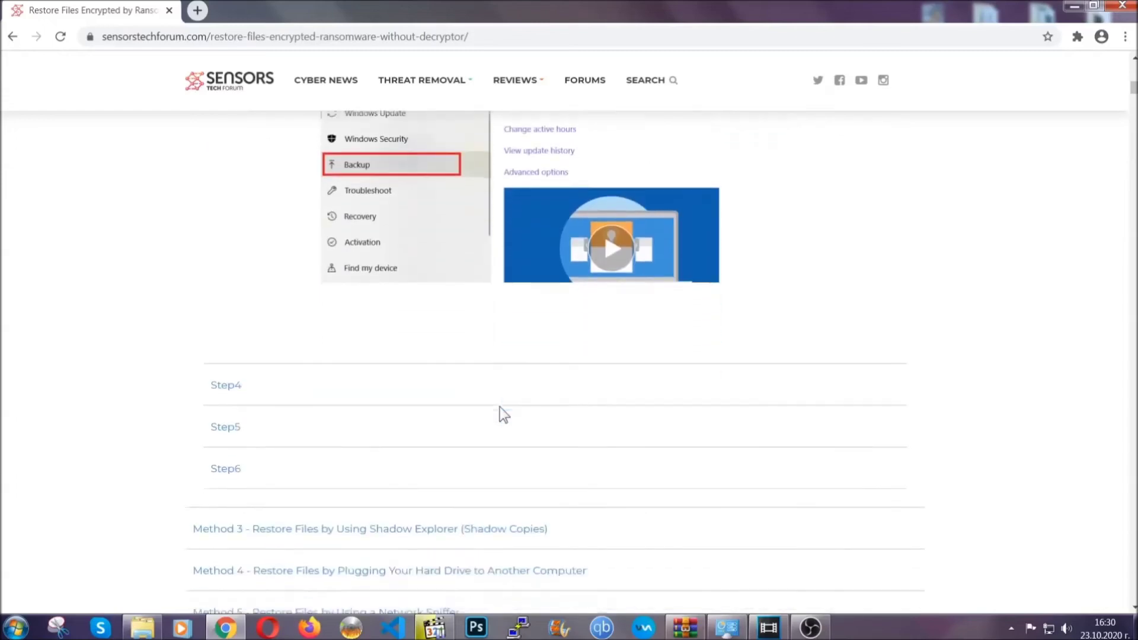
pyautogui.scroll(-7, 501, 409)
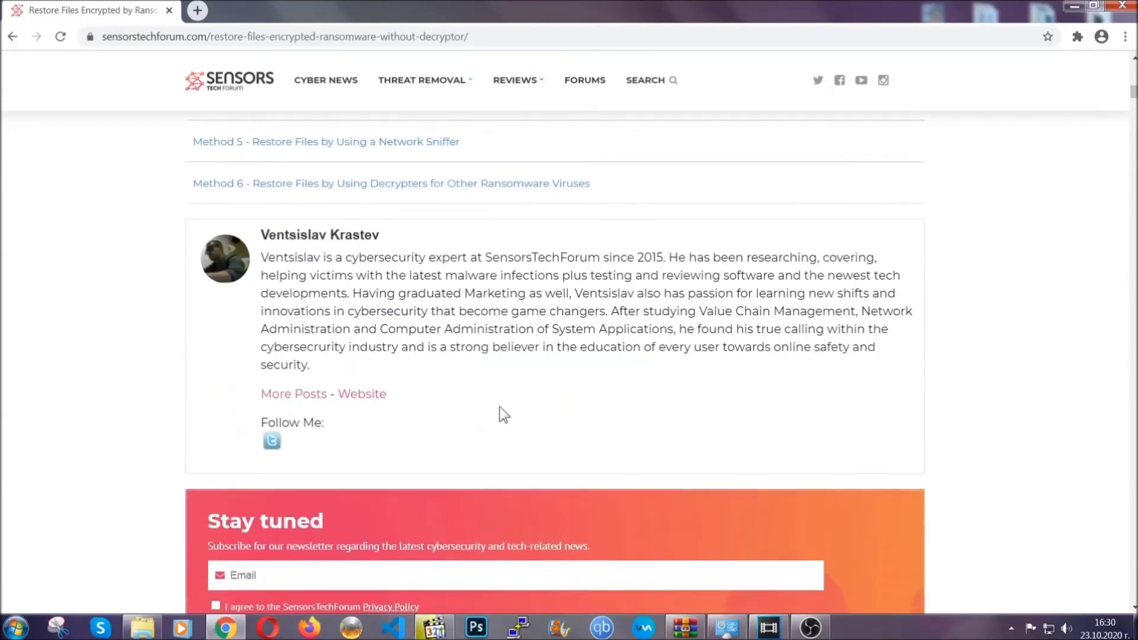
pyautogui.scroll(20, 500, 406)
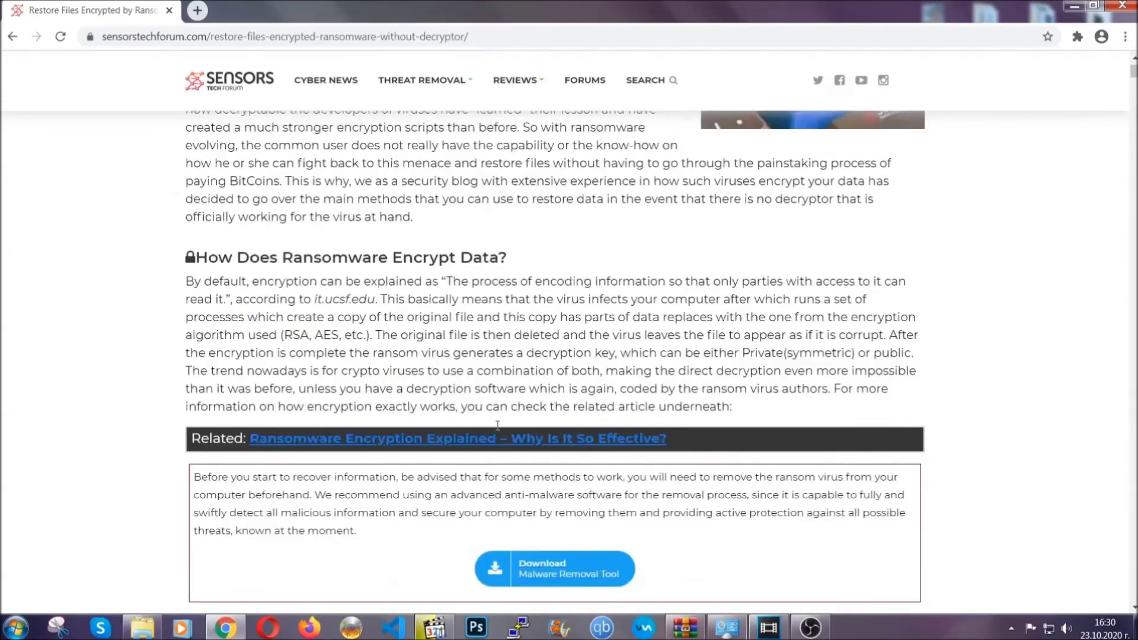
pyautogui.scroll(4, 497, 424)
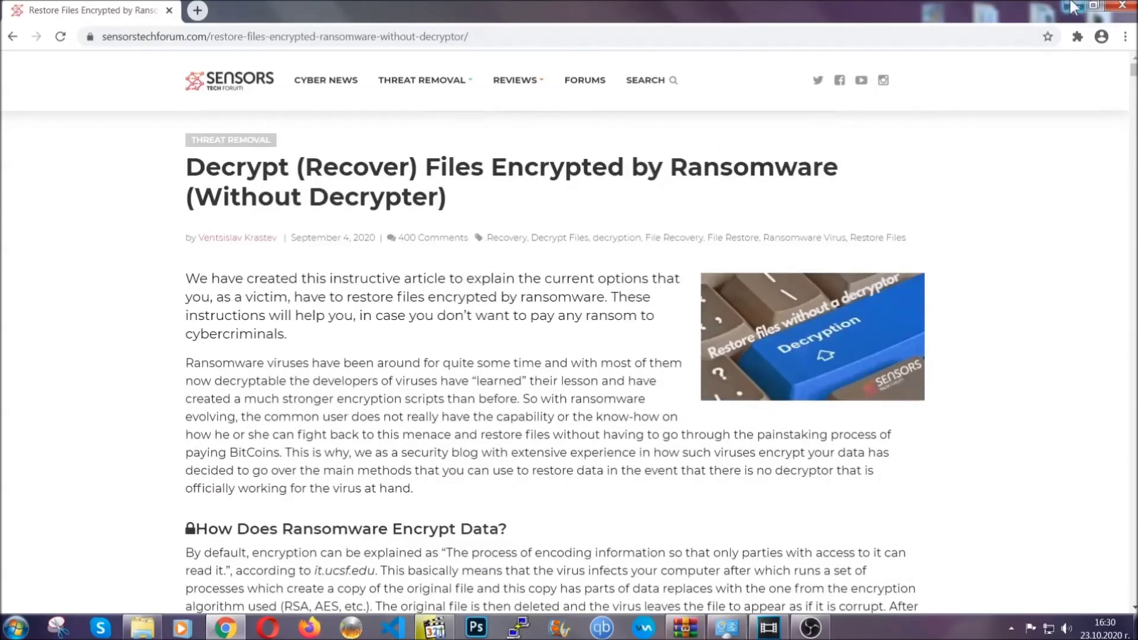
pyautogui.click(1072, 7)
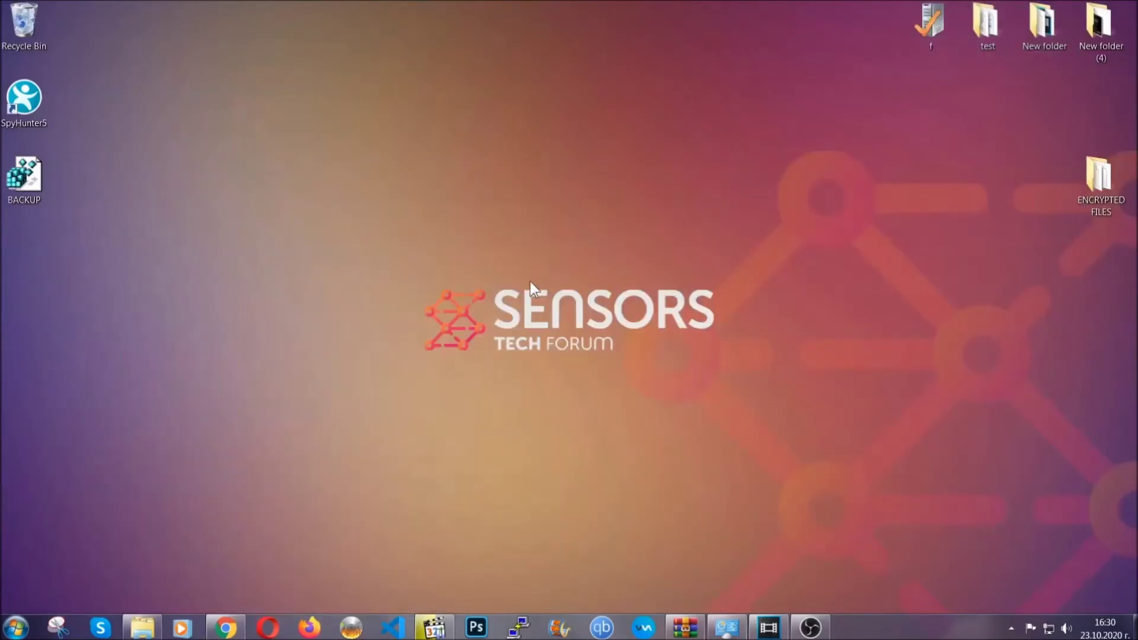